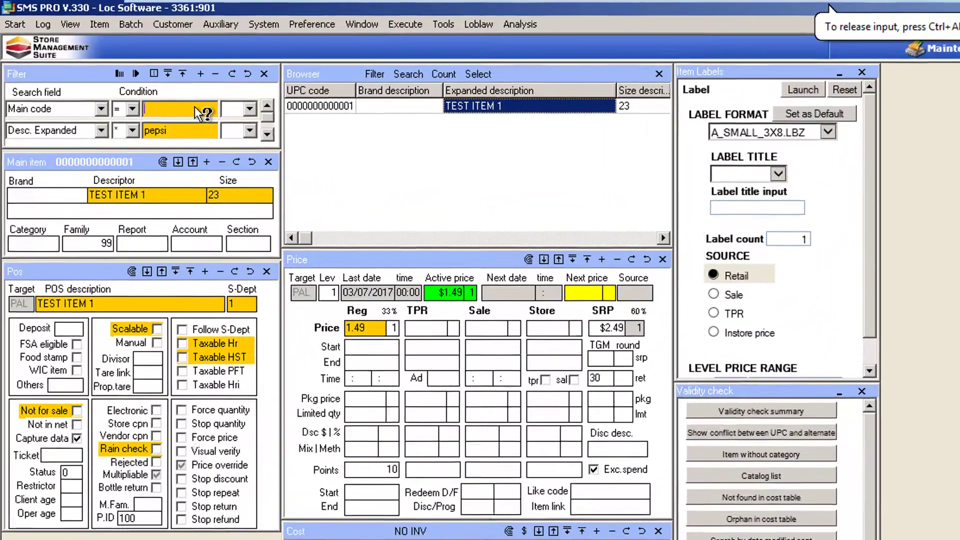
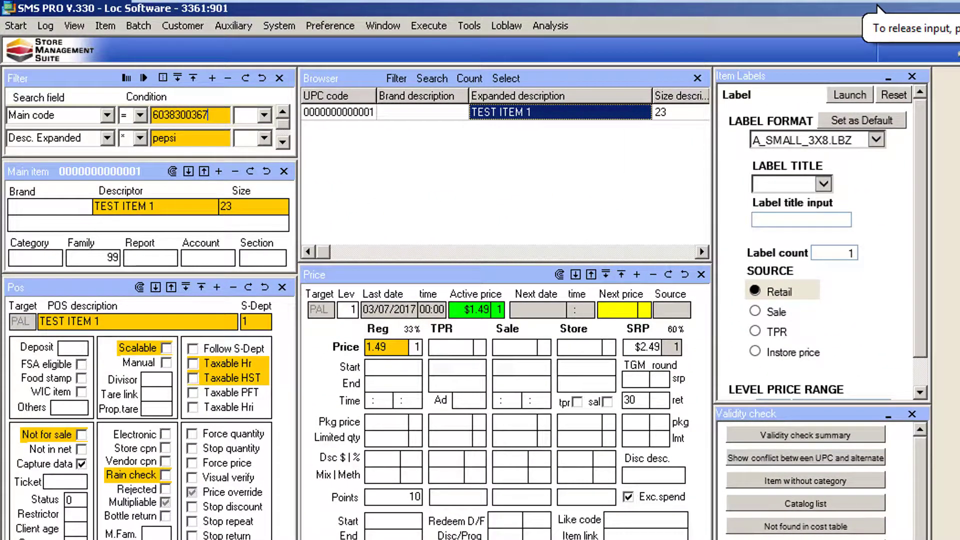
key(Return)
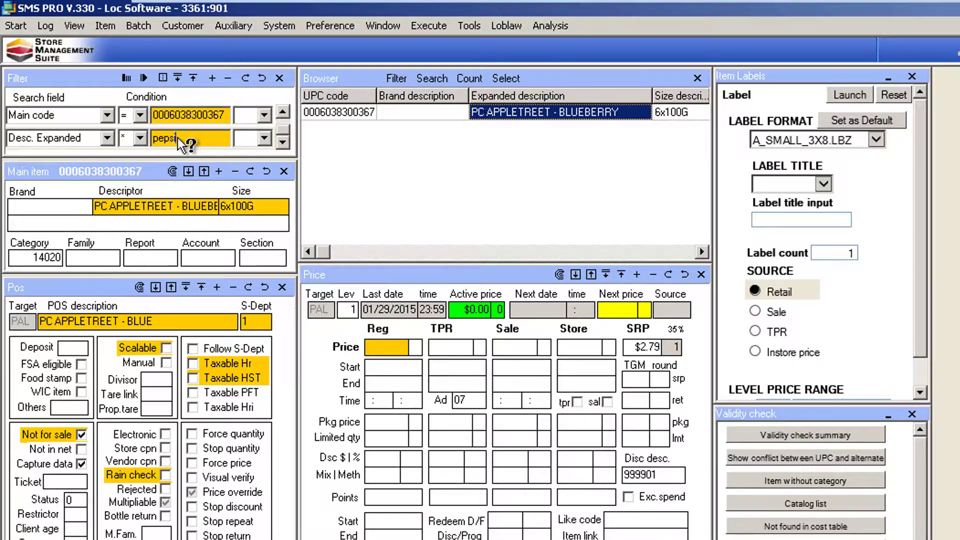
double_click(178, 137)
text(PEPSI)
key(Return)
Step: Go through several of the Pepsi items in the browser list and bring up the CHERRY PEPSI record
click(552, 159)
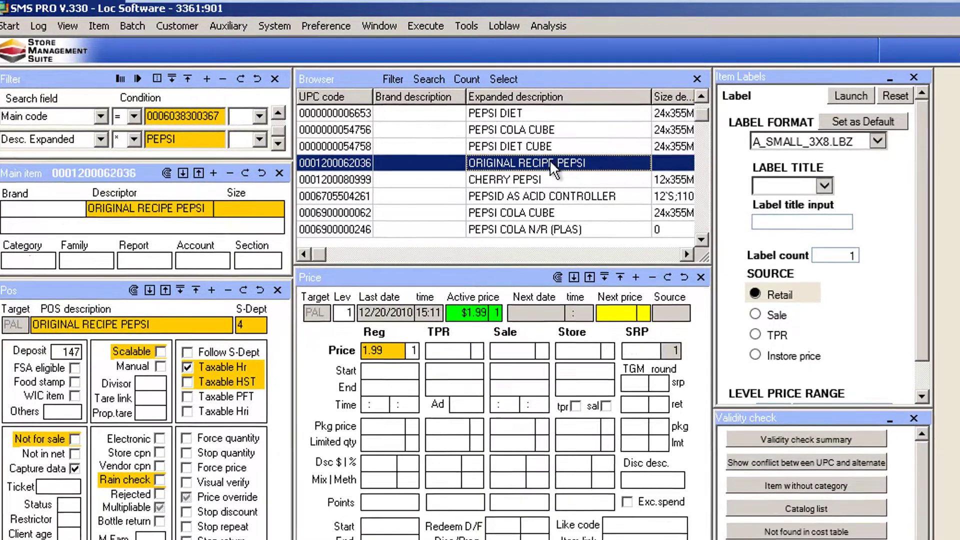
key(Up)
key(Up)
key(Up)
key(Down)
key(Down)
key(Down)
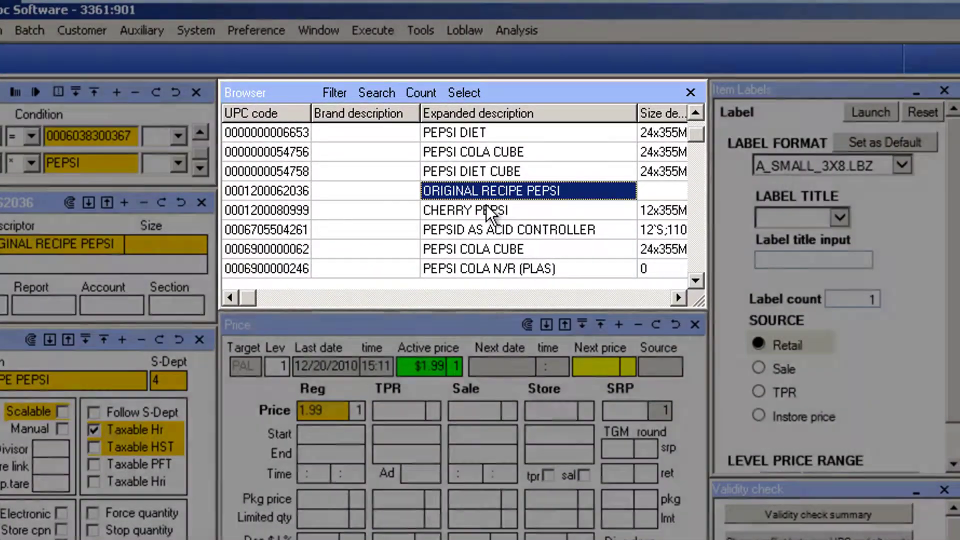
click(499, 205)
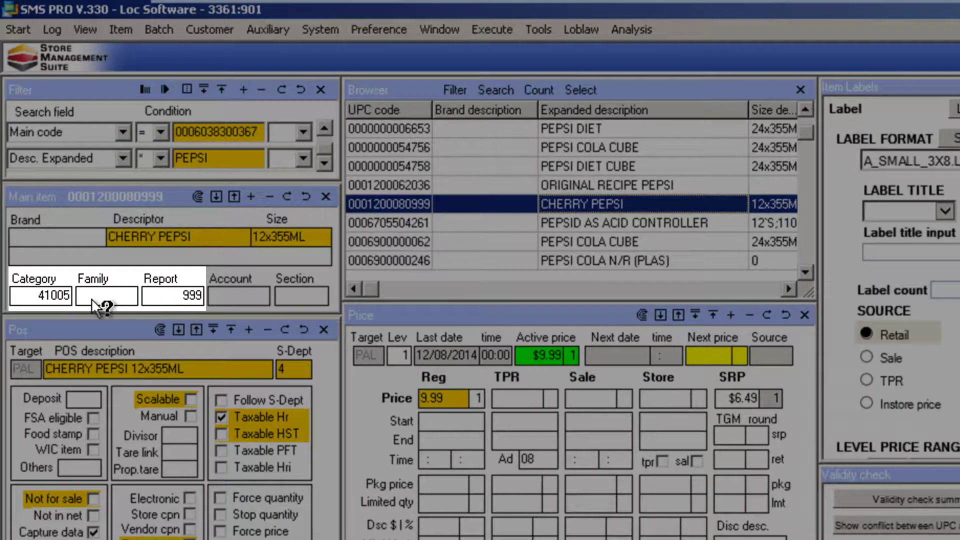
Step: Look at the list of selectable categories for the Cherry Pepsi item and close it
click(30, 299)
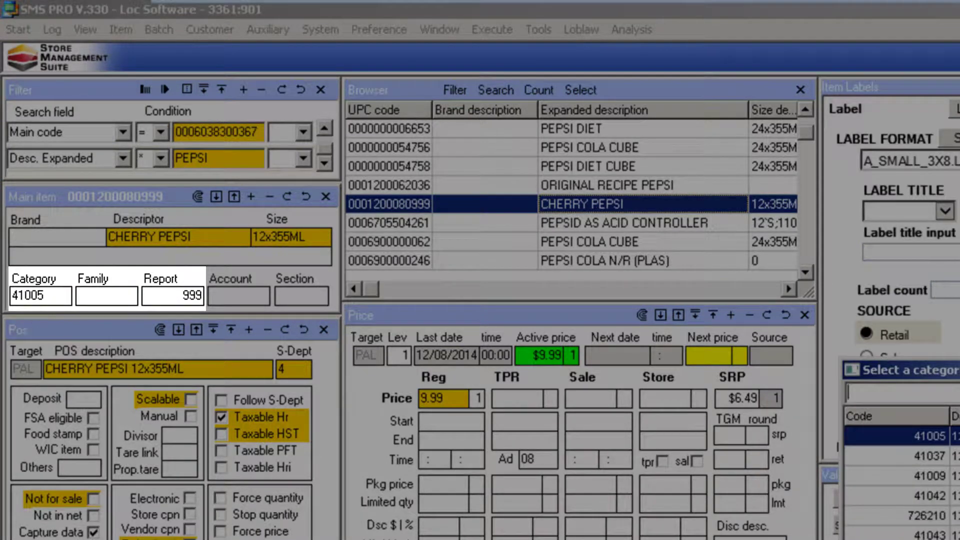
drag(940, 370, 326, 216)
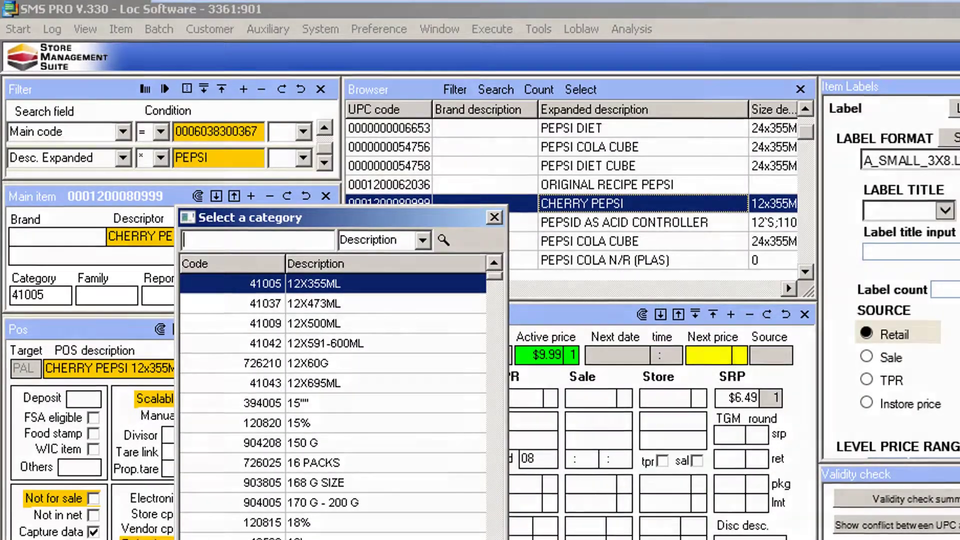
click(422, 460)
click(118, 129)
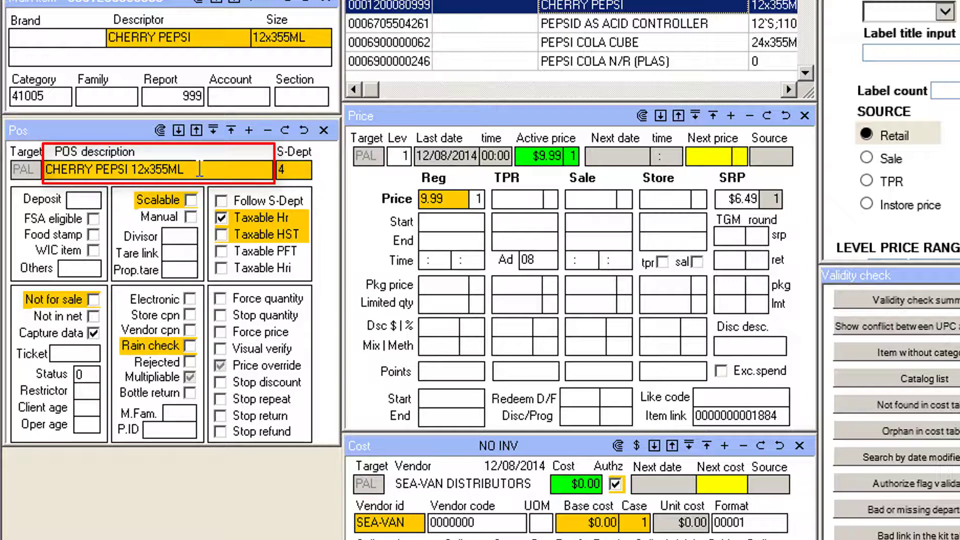
Step: Look at the list of sub-departments available for the Cherry Pepsi item and cancel the selection
double_click(293, 169)
drag(862, 169, 357, 79)
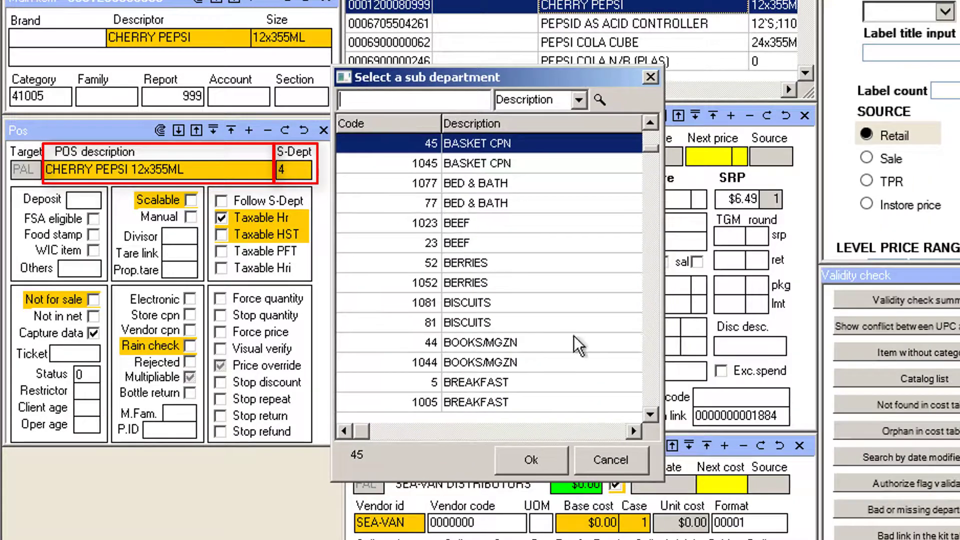
click(601, 458)
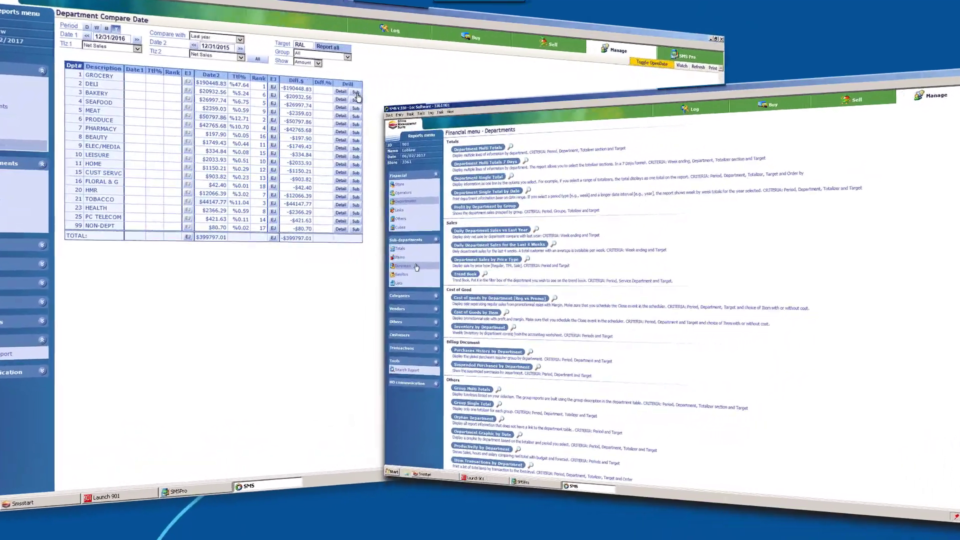
Step: Browse the sub-department report menus in SMS, starting with the Totals reports
click(417, 245)
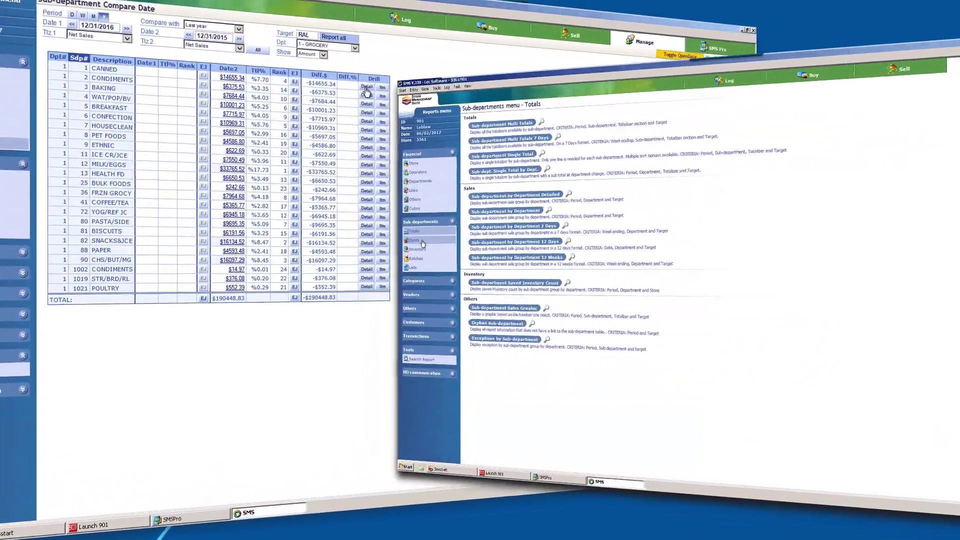
click(429, 233)
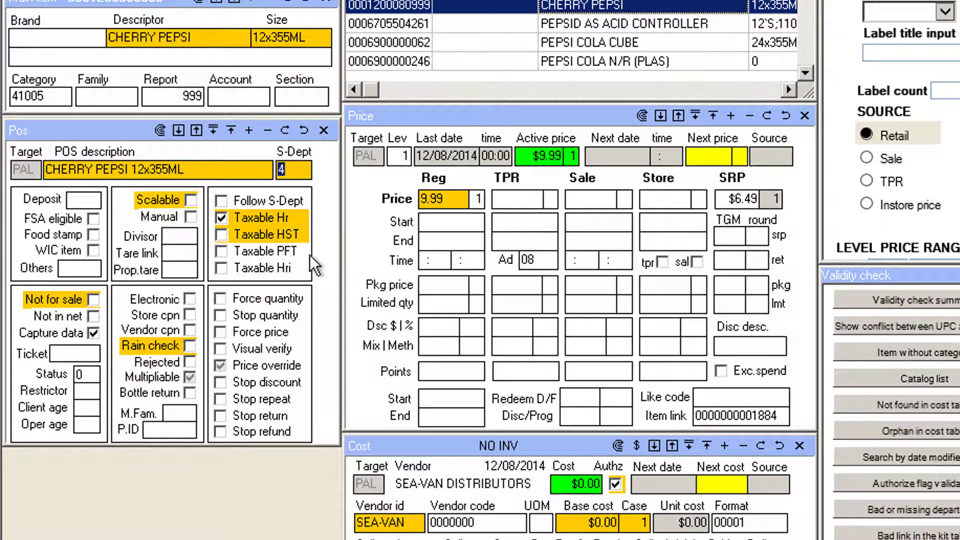
Step: Try out Cherry Pepsi's tax flags, leaving only Taxable HST enabled, and try the Force price option
click(86, 391)
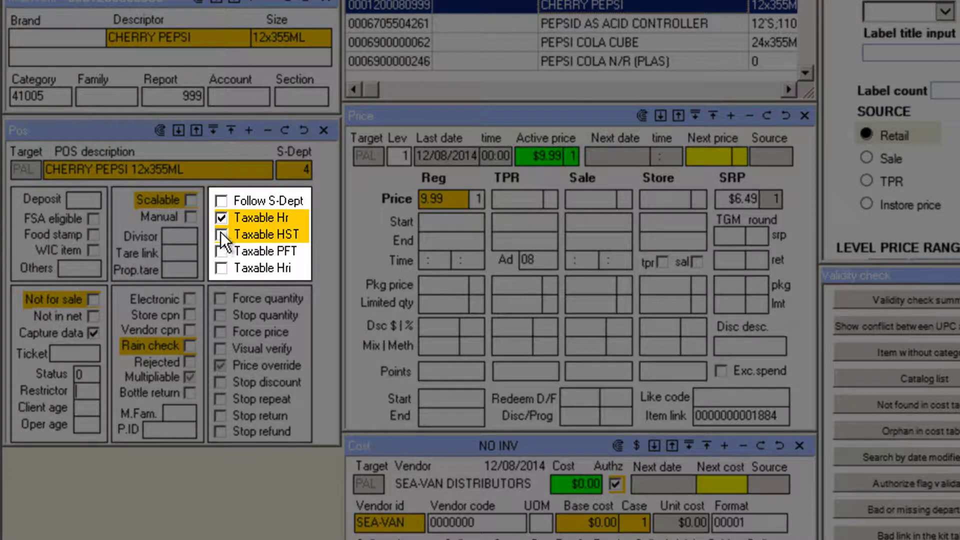
click(221, 251)
click(221, 267)
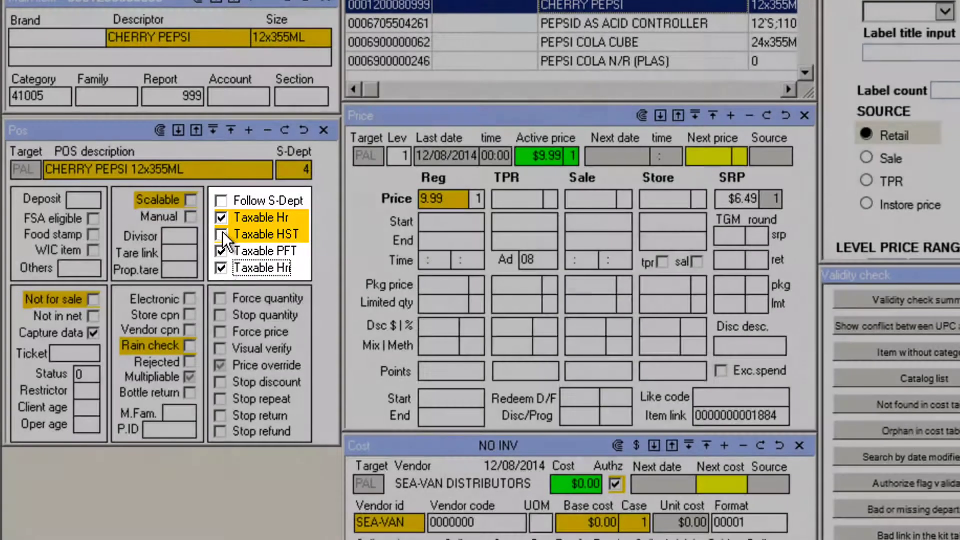
click(222, 218)
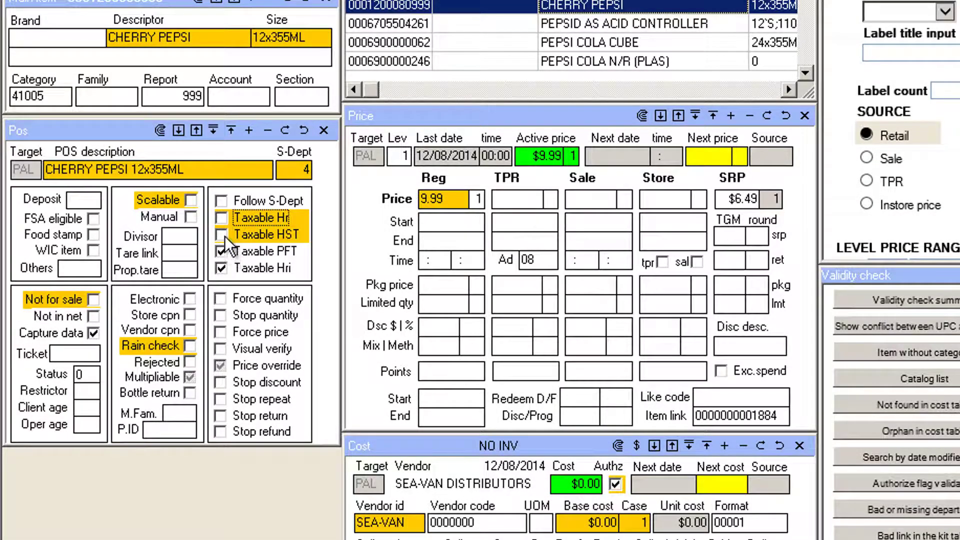
click(224, 235)
click(224, 221)
click(220, 250)
click(220, 266)
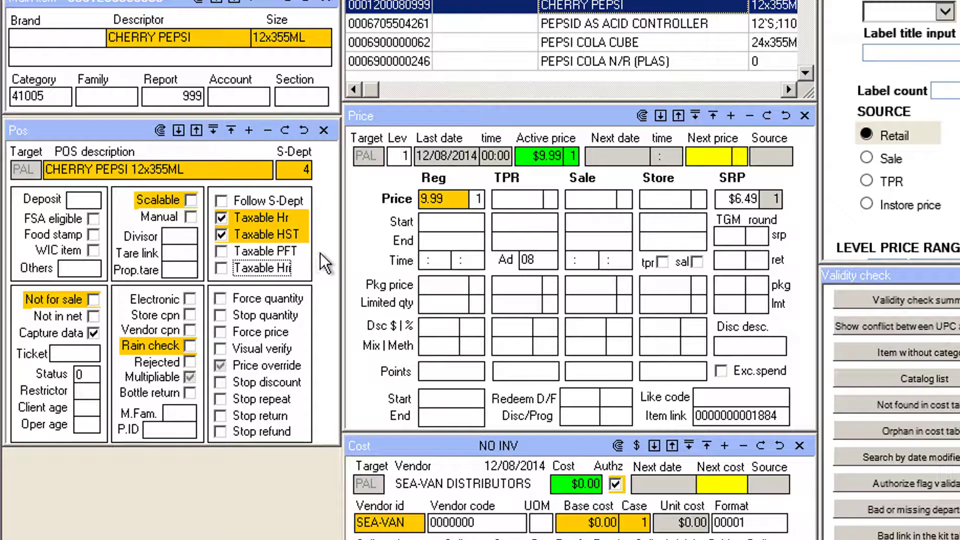
click(274, 220)
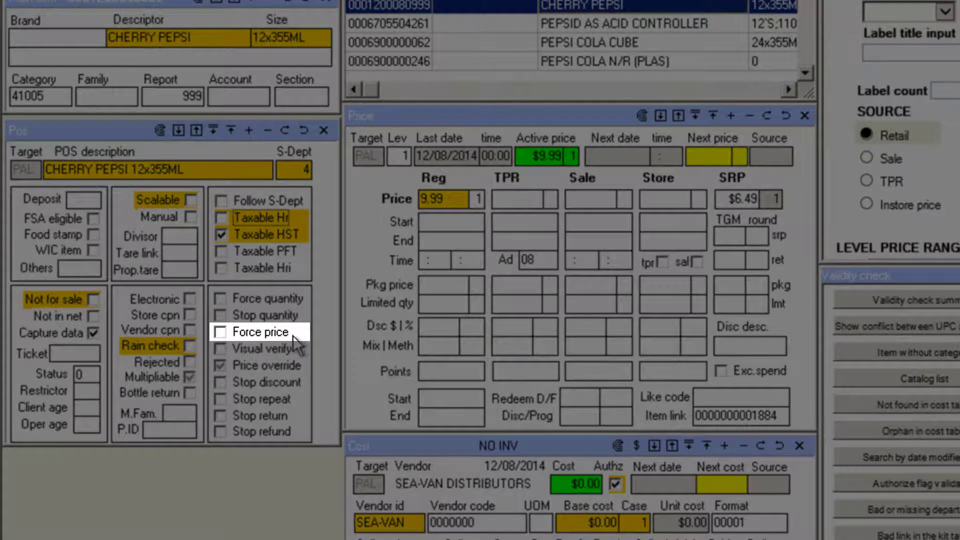
click(223, 334)
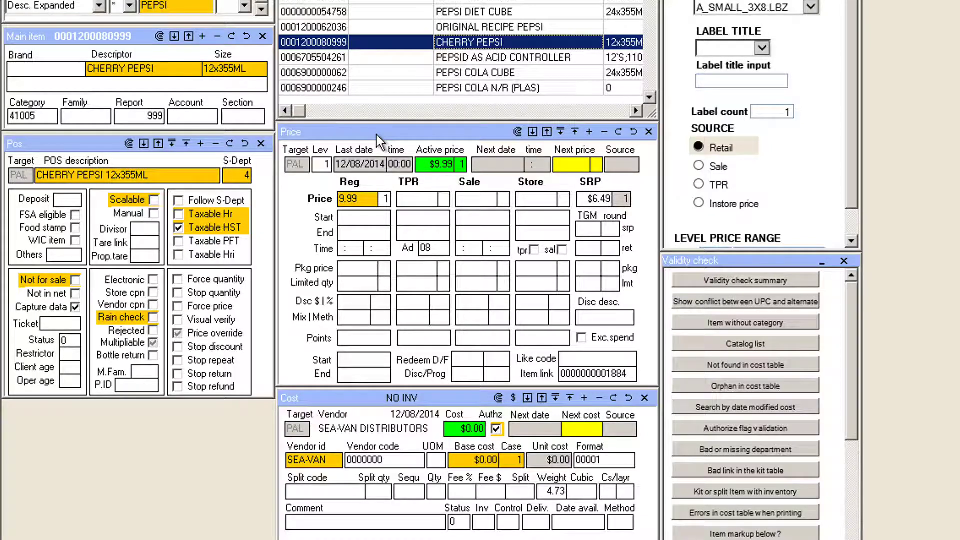
Step: Enter a TPR price of $7.99 and a sale price of $13.99 for Cherry Pepsi
click(412, 200)
key(Tab)
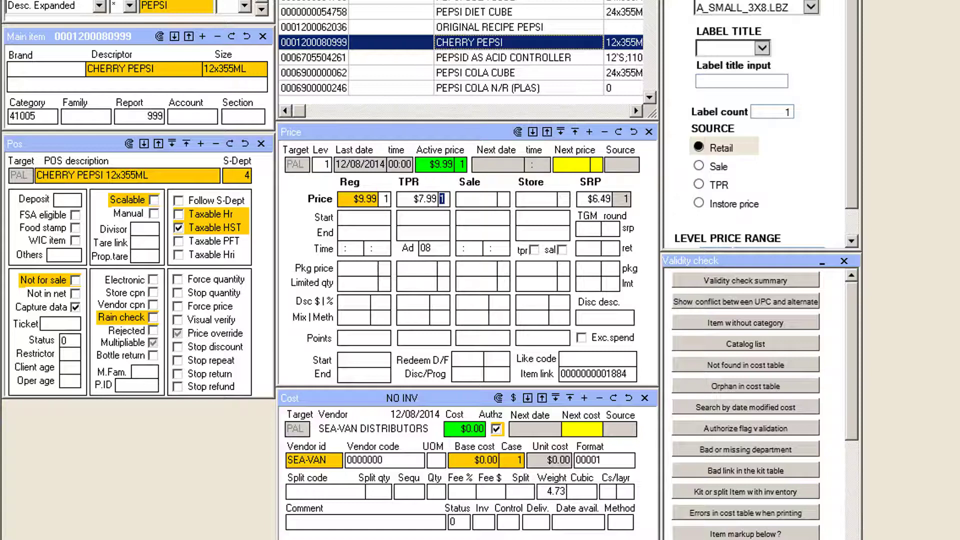
click(483, 204)
click(491, 223)
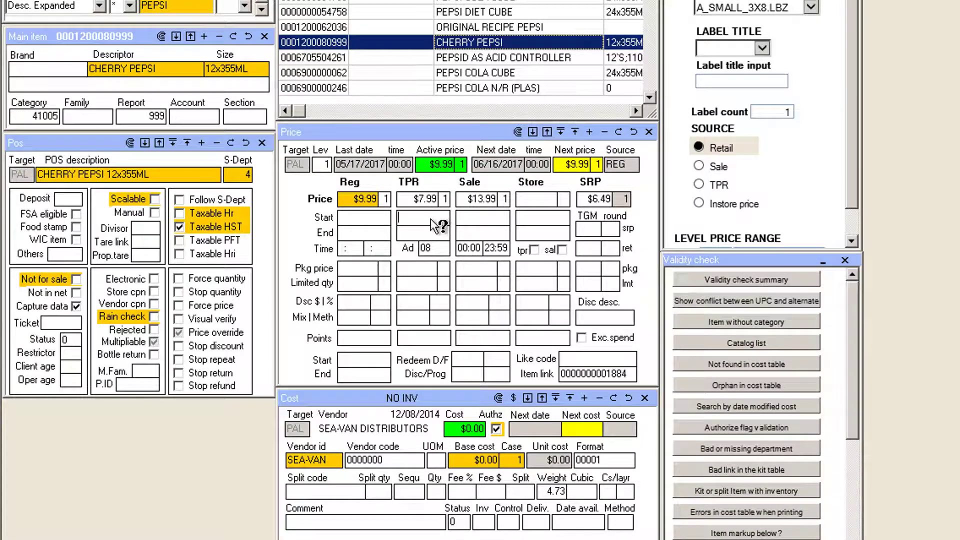
Step: Set the TPR price period to start on 06/08/2017 and end on 06/22/2017
double_click(431, 218)
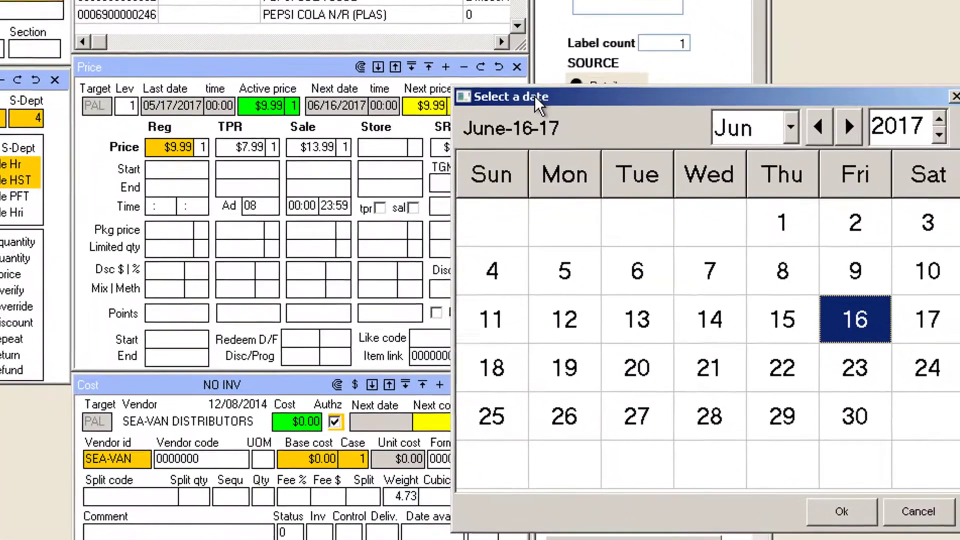
drag(637, 145, 581, 86)
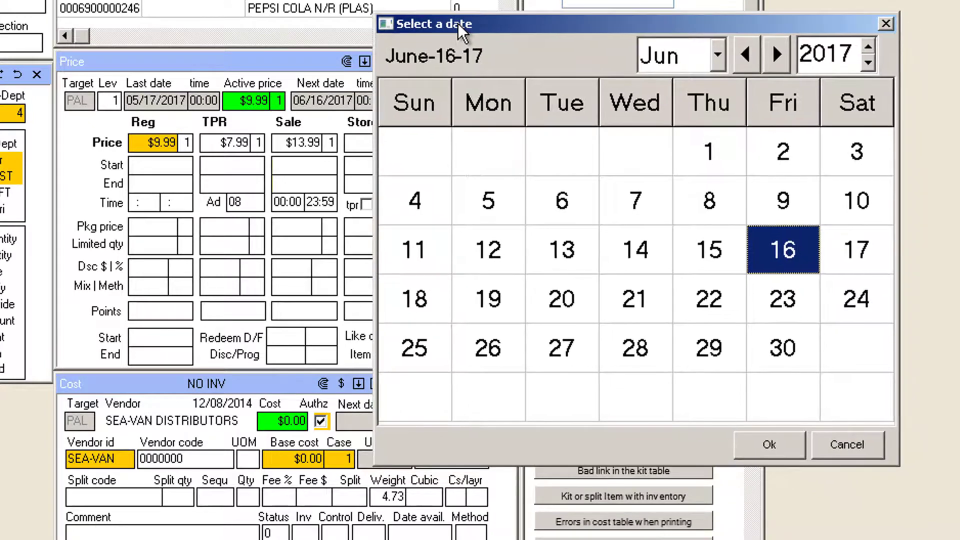
double_click(720, 203)
double_click(236, 187)
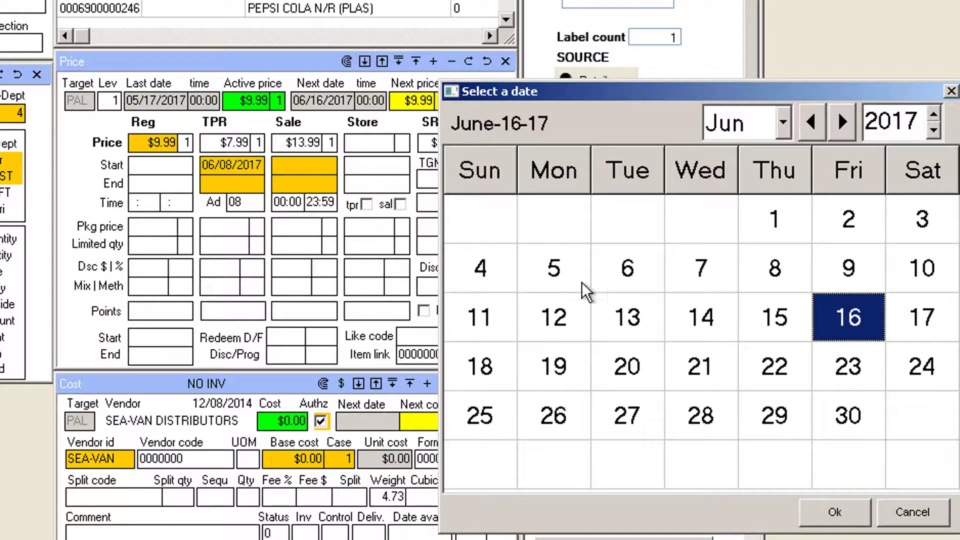
double_click(794, 371)
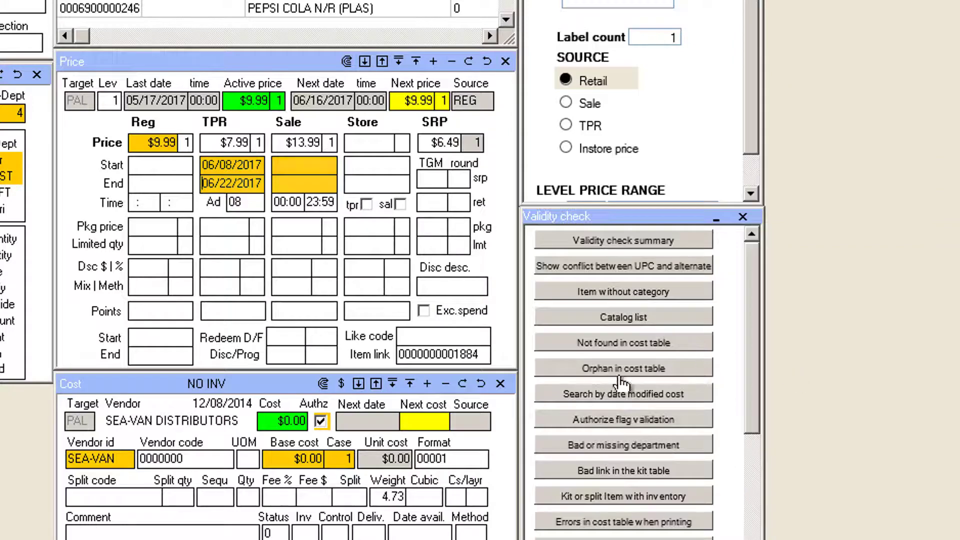
Step: Set the sale price period to start on 06/01/2017 and end on 06/30/2017
double_click(328, 170)
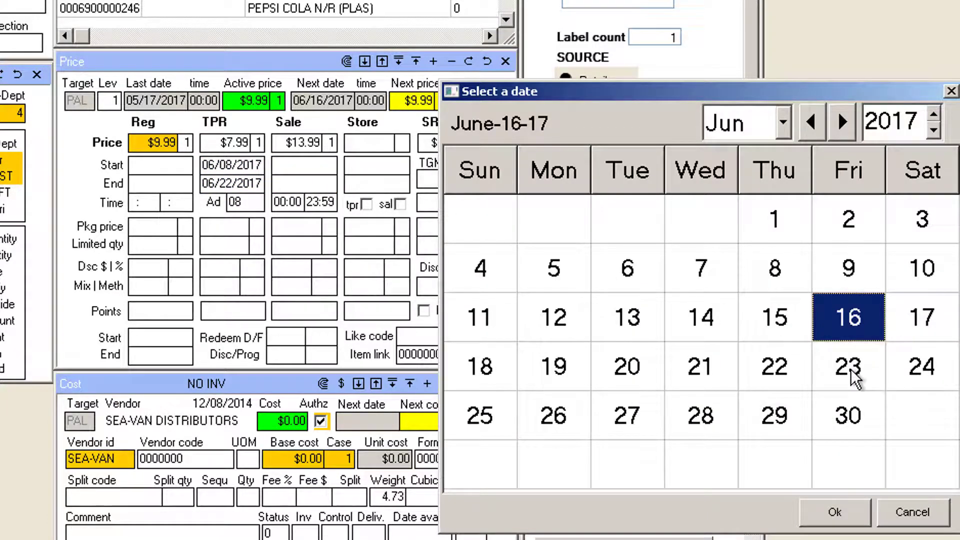
double_click(781, 231)
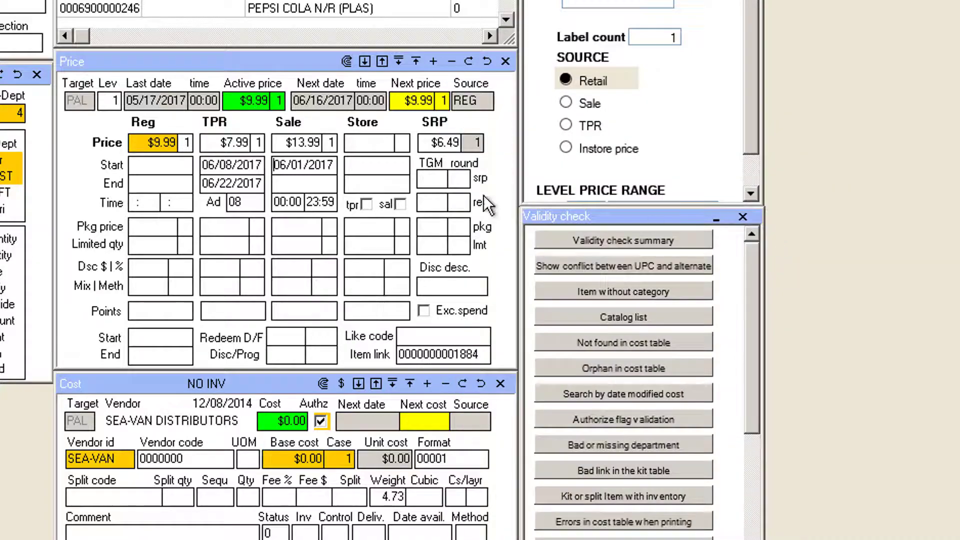
double_click(324, 185)
double_click(847, 423)
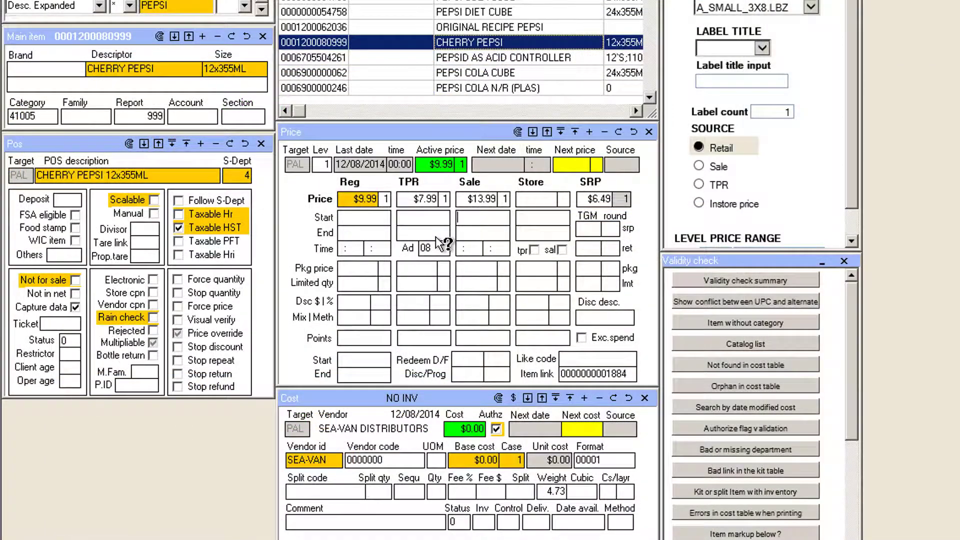
Step: Try regular package prices of $10.00 and $5.00 for a quantity of 2
click(378, 269)
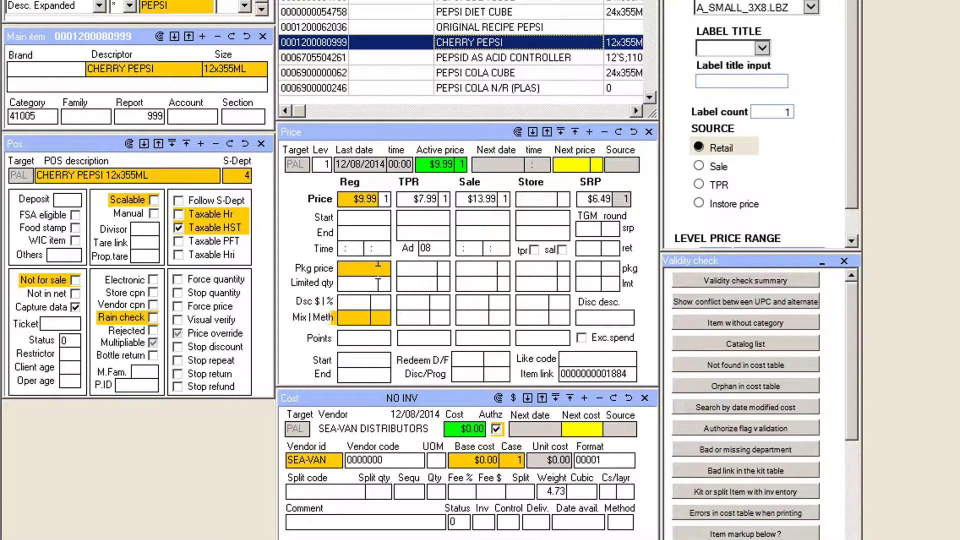
text(10.)
key(Tab)
text(5)
key(shift+Tab)
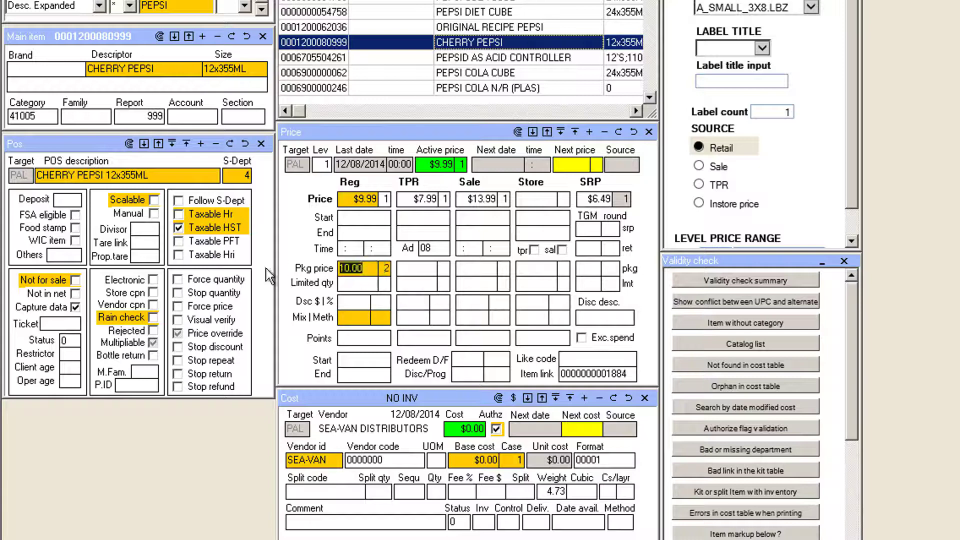
text(5)
key(Tab)
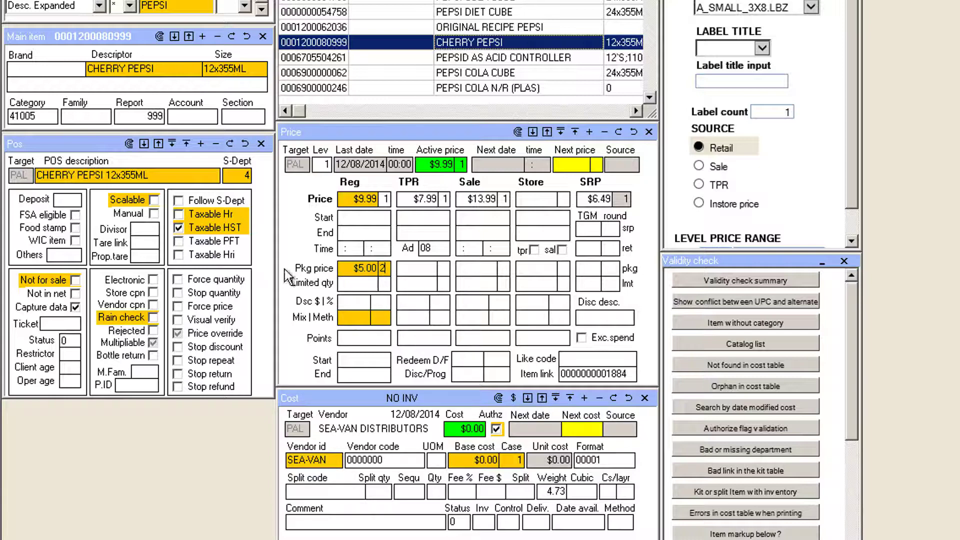
Step: Set the regular package price to $6.00 for a quantity of 3 and choose the broth mix & match
key(shift+Tab)
text(6)
key(Tab)
text(3)
double_click(361, 319)
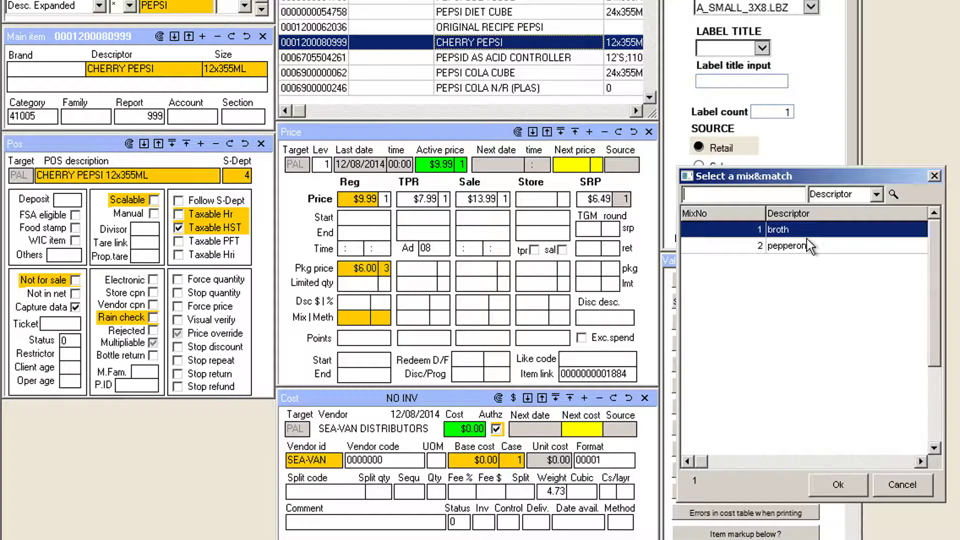
double_click(784, 237)
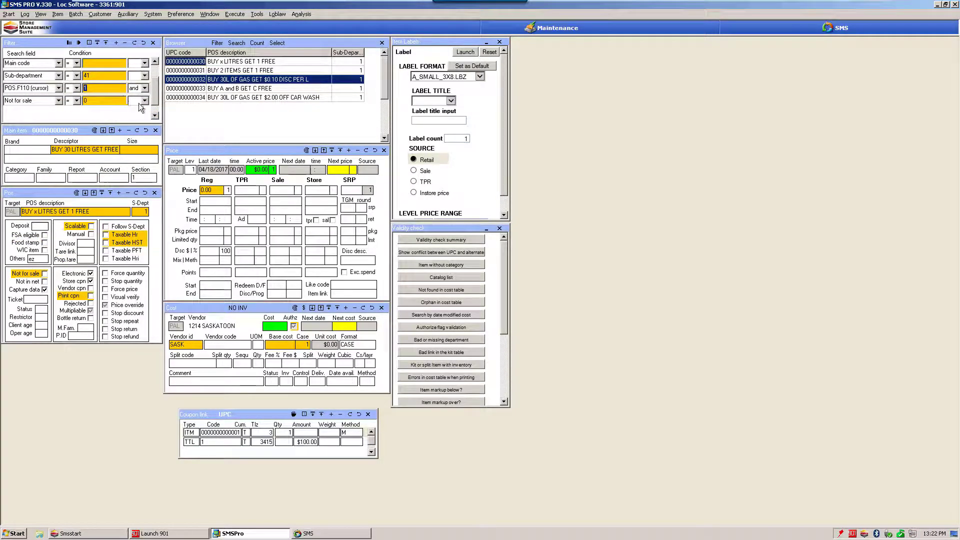
Step: Review the coupon records from BUY x LITRES GET 1 FREE through BUY 30L OF GAS GET $2.00 OFF CAR WASH
click(281, 61)
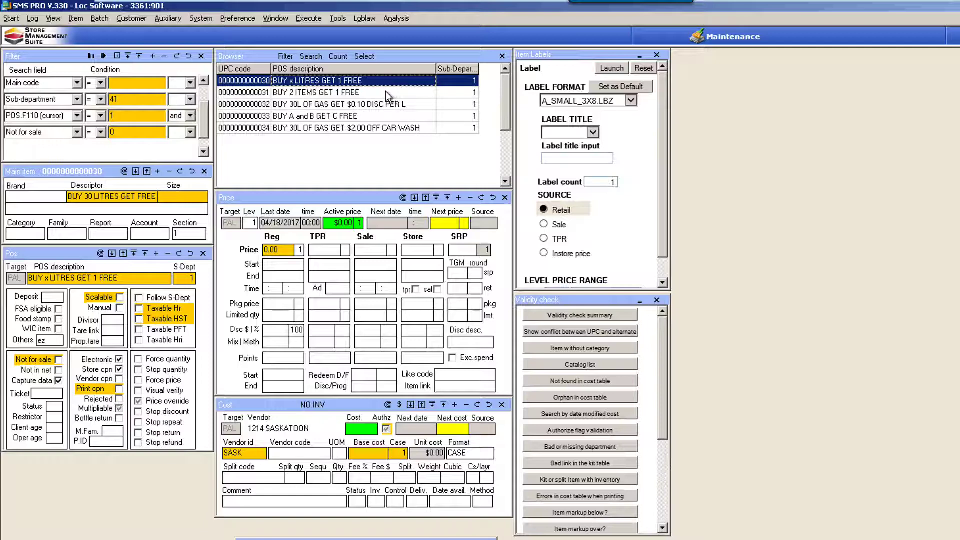
click(386, 93)
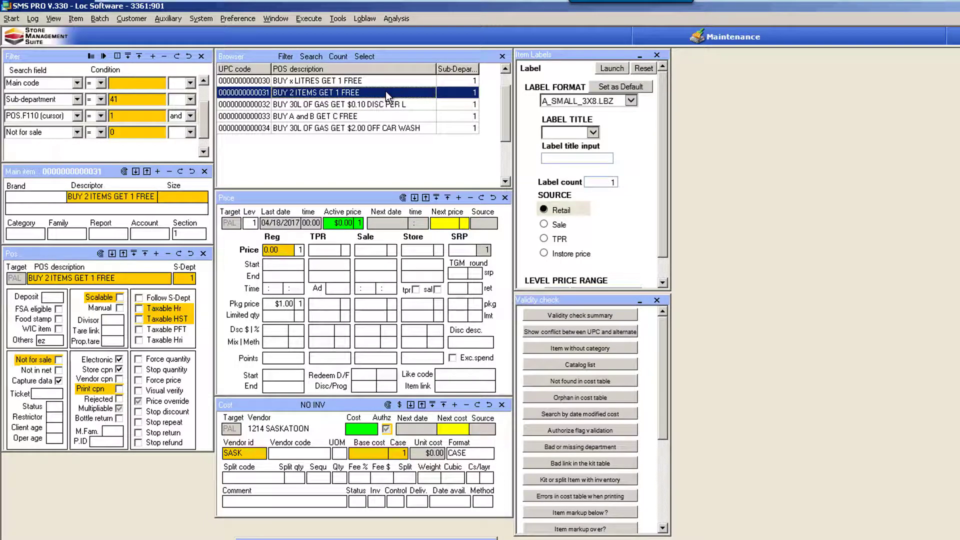
click(424, 105)
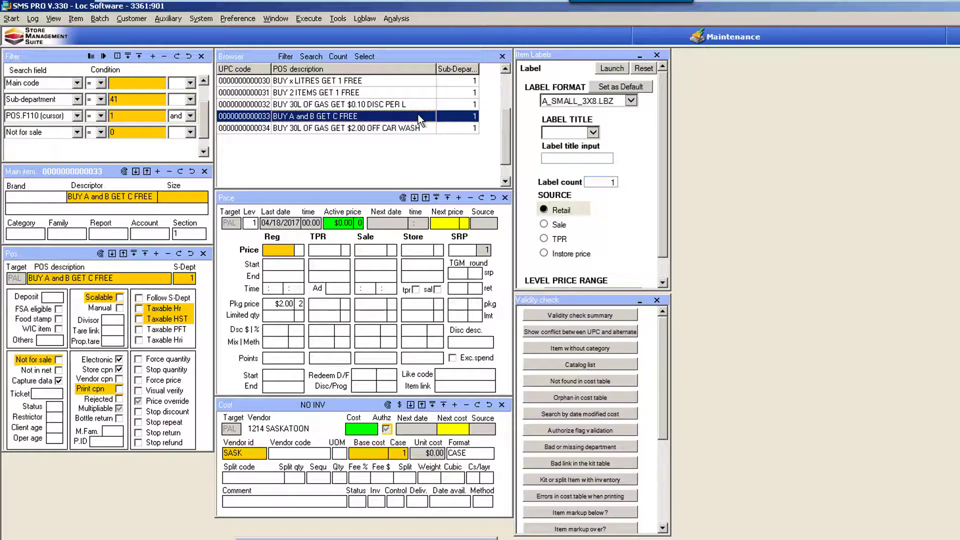
click(431, 127)
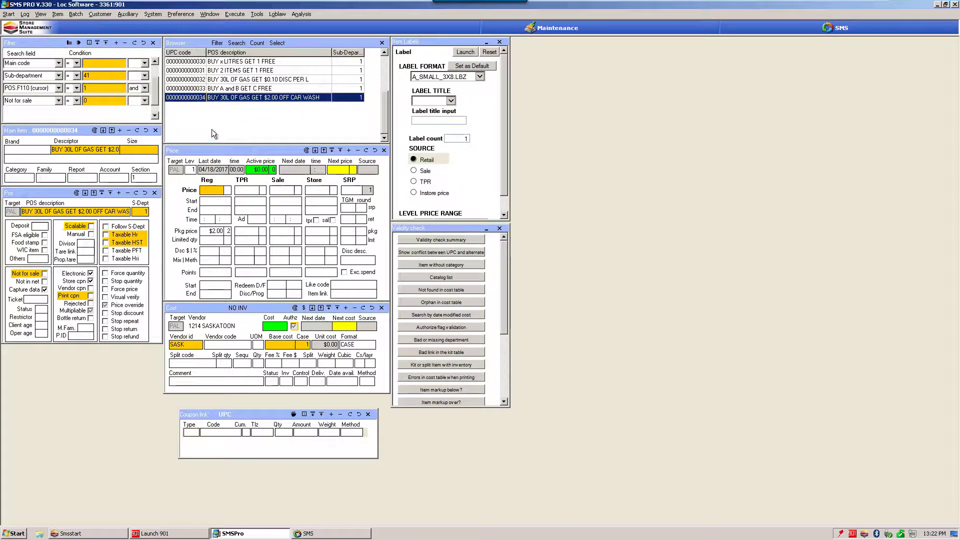
Step: Switch to the SMS reports menu and open the HO Communication report list
click(203, 79)
click(211, 62)
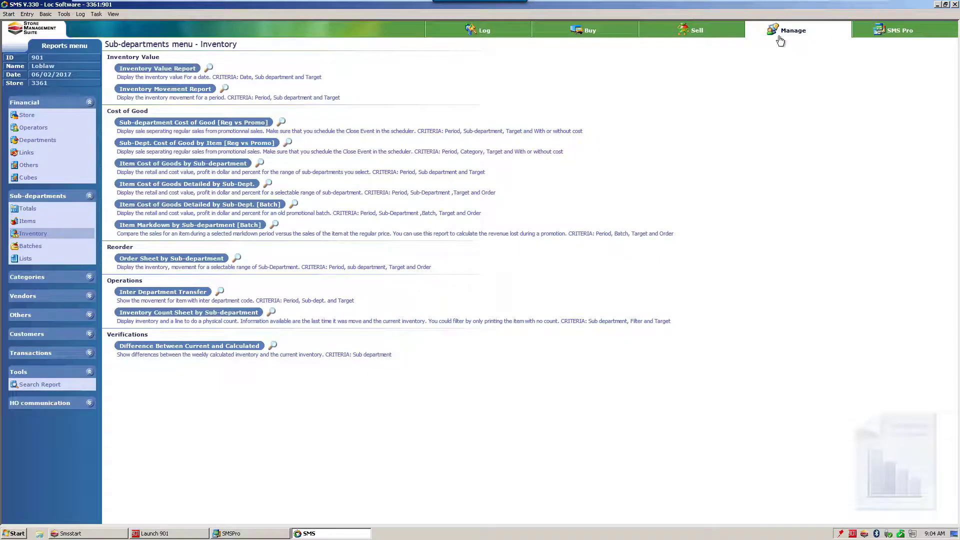
click(93, 406)
click(77, 415)
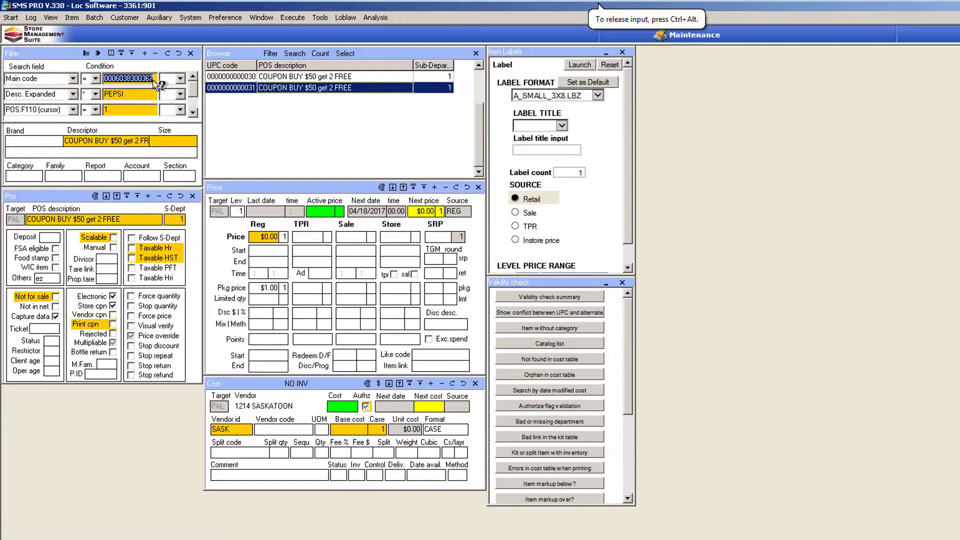
Step: In SMS Pro, find the item GG BRUSSEL SPROUTS IN BUTR SCE and set its regular price to $3.29
key(Delete)
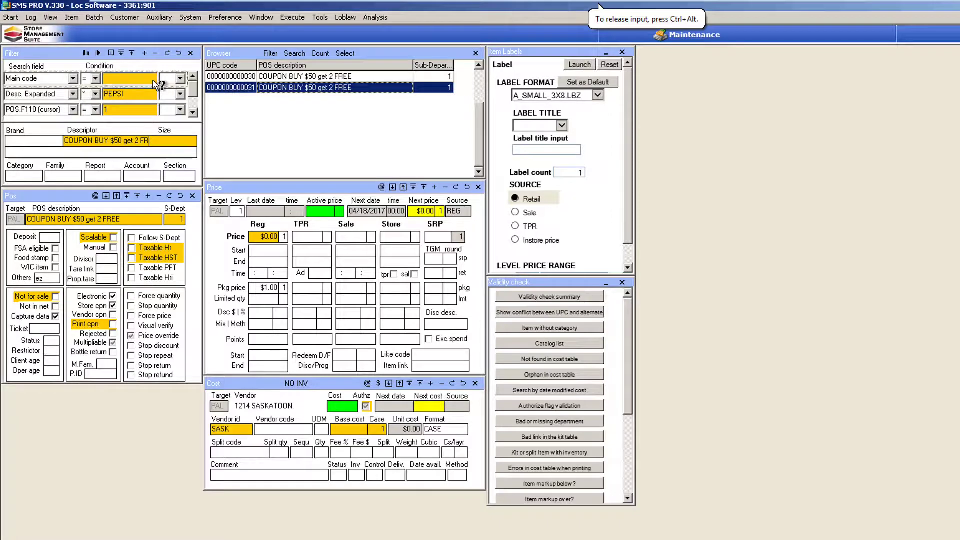
drag(479, 74, 476, 120)
click(356, 145)
key(Up)
key(Up)
key(Up)
key(Up)
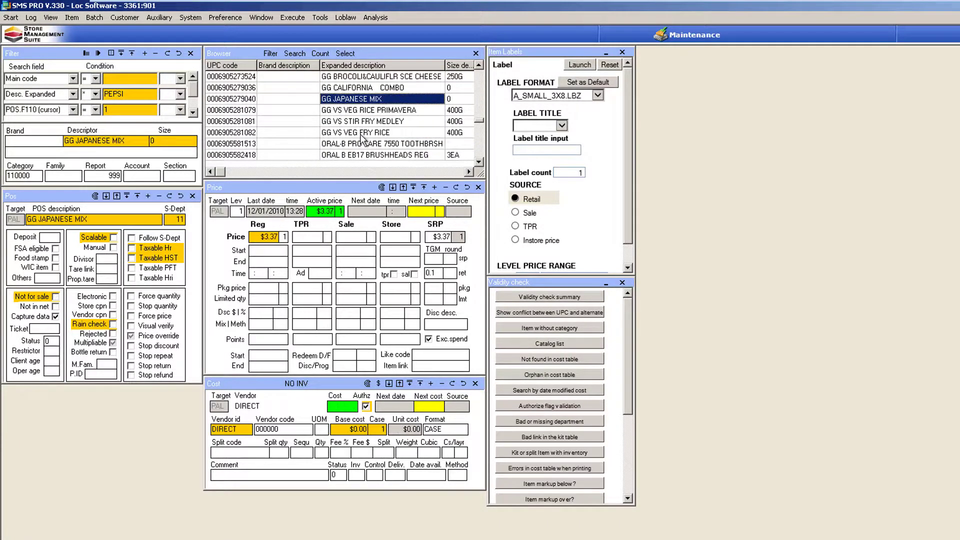
key(Up)
key(Up)
key(Up)
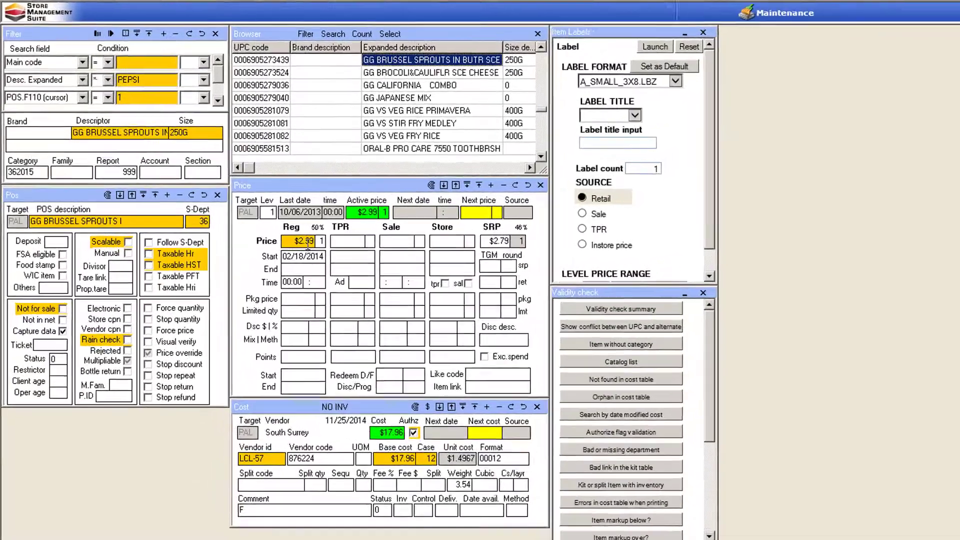
drag(274, 237, 216, 237)
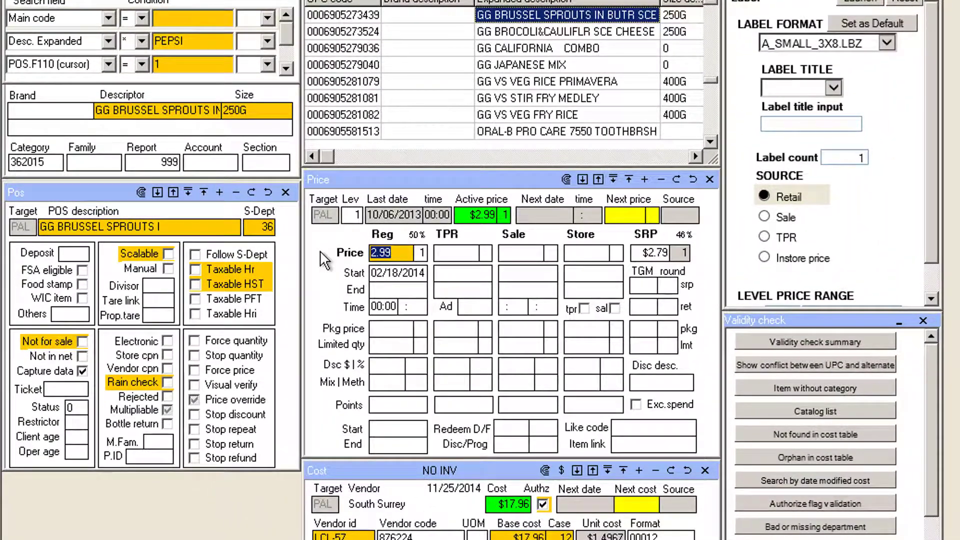
text(329)
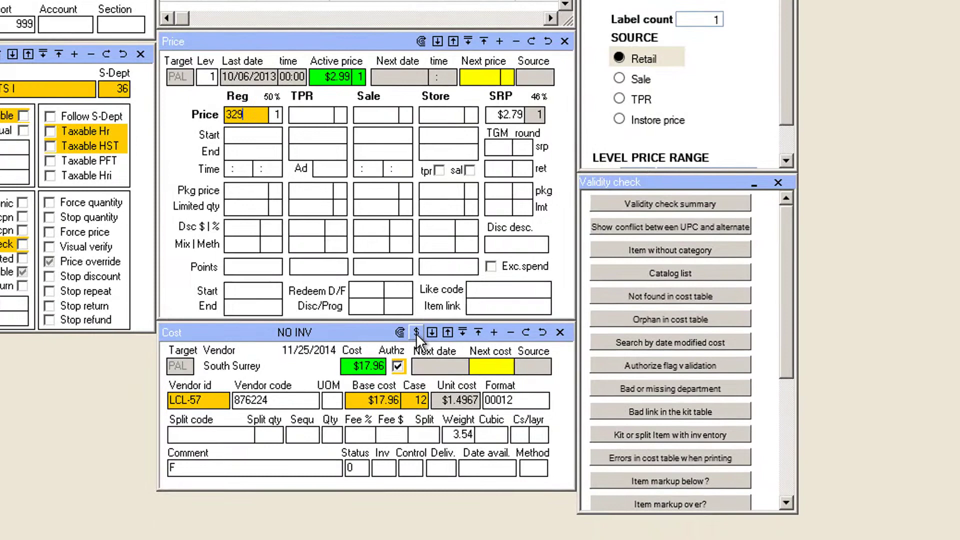
Step: Try generating a price from the item's base cost with a margin of 30 and rounding of 9
click(534, 460)
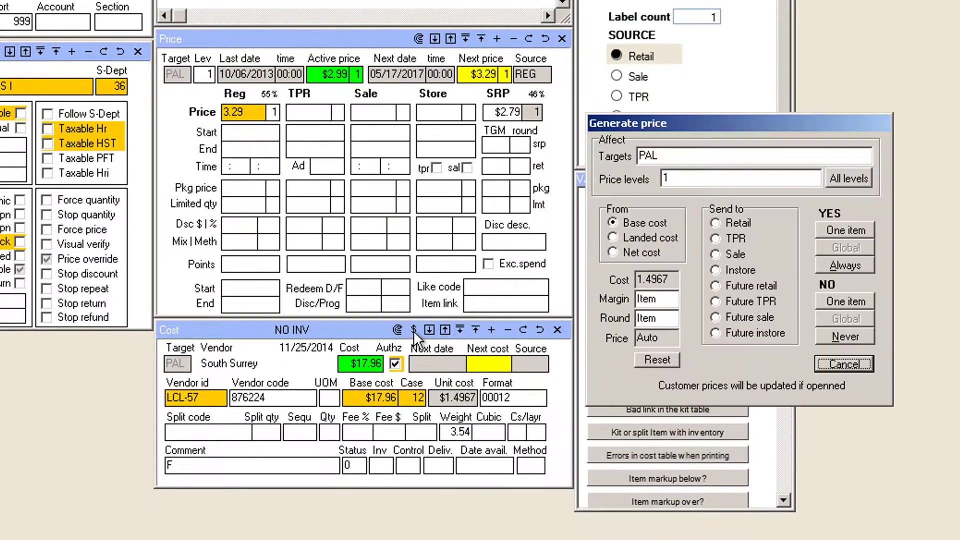
drag(623, 122, 592, 103)
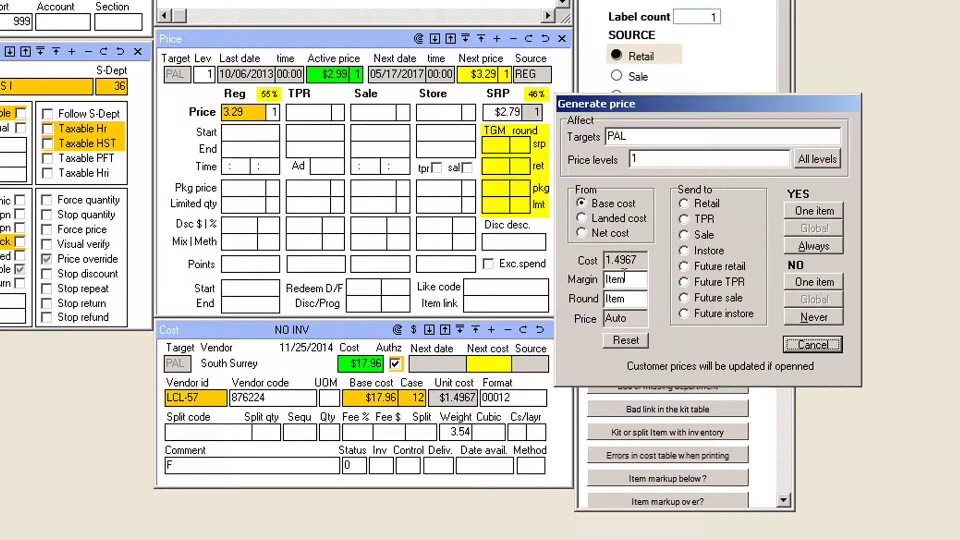
double_click(625, 279)
text(30)
key(Tab)
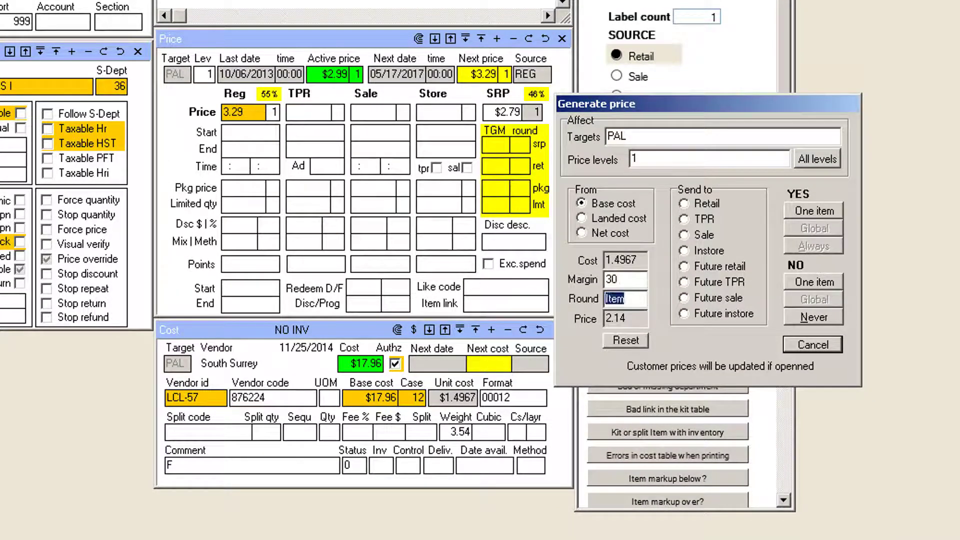
text(9)
key(Tab)
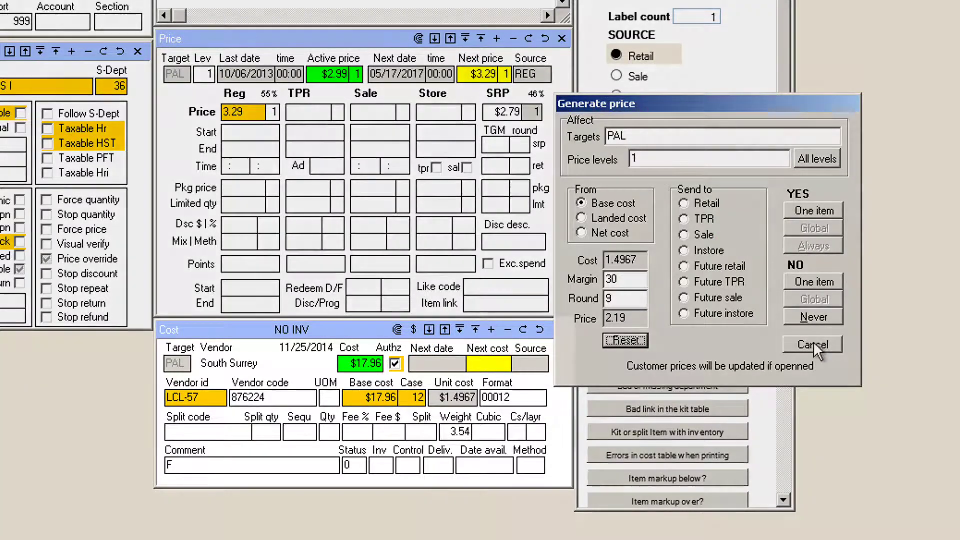
click(814, 344)
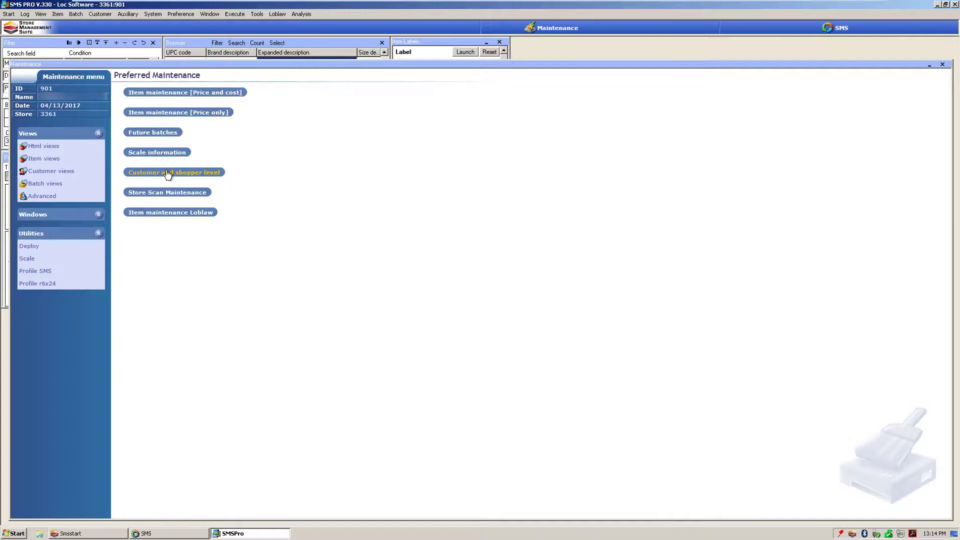
Step: Browse the customer accounts, examining each record's customer ID, first and last name, and company name
click(168, 173)
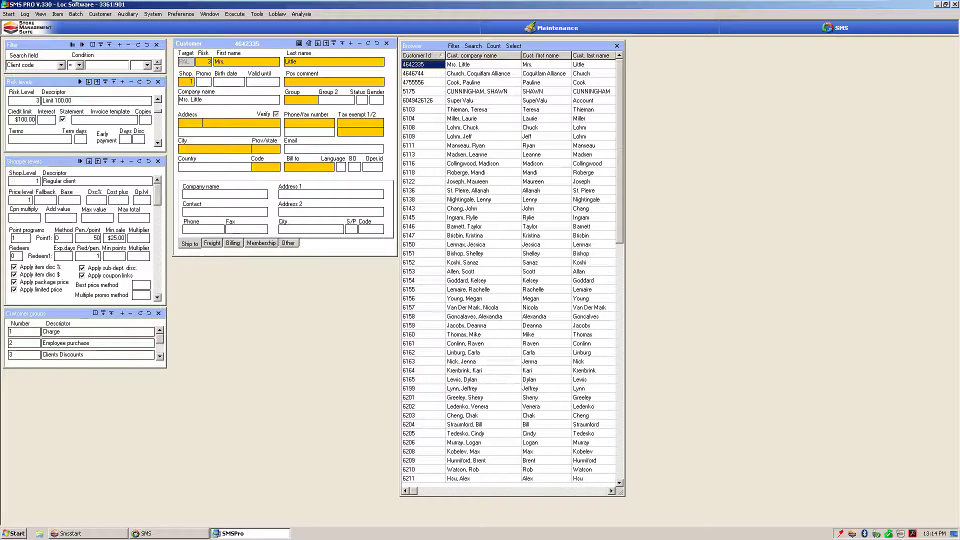
click(459, 121)
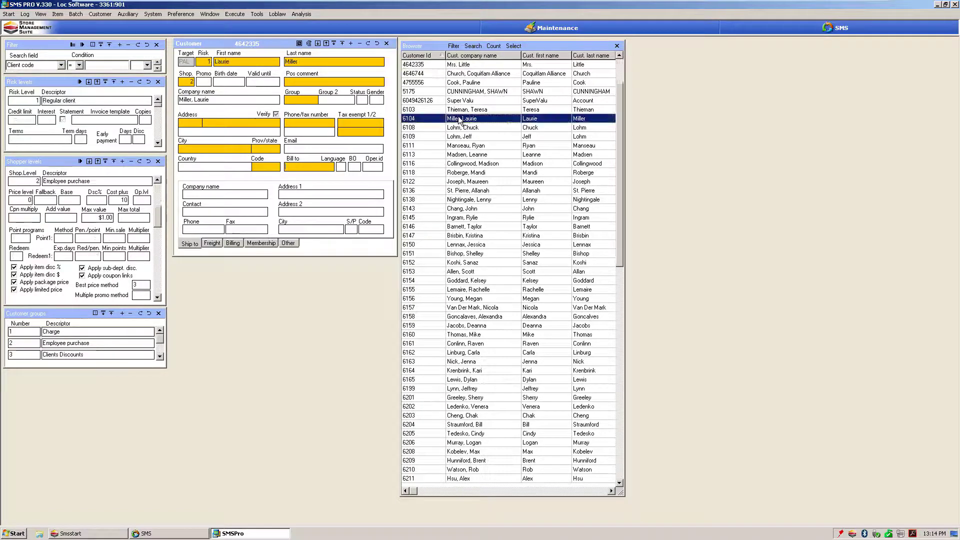
key(Down)
key(Down)
key(Down)
key(Down)
key(Down)
key(Down)
key(Down)
key(Down)
key(Down)
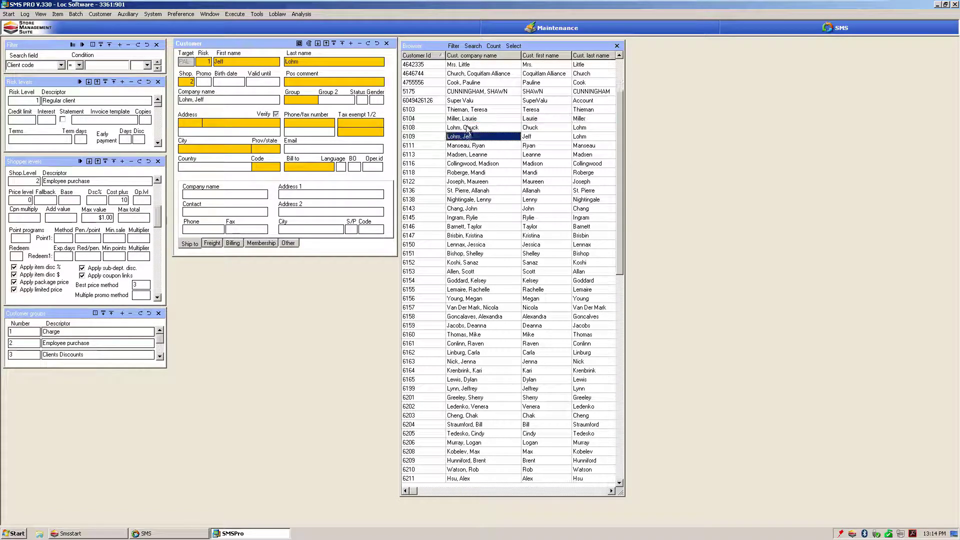
key(Down)
key(Down)
key(Down)
key(Down)
key(Down)
key(Down)
key(Down)
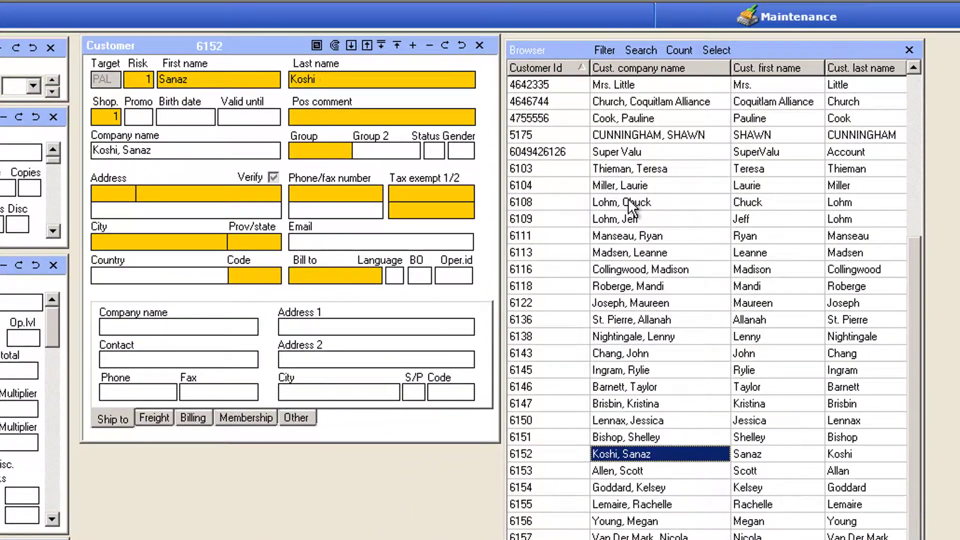
key(Down)
key(Down)
key(Down)
key(Down)
key(Down)
key(Down)
key(Down)
key(Down)
key(Down)
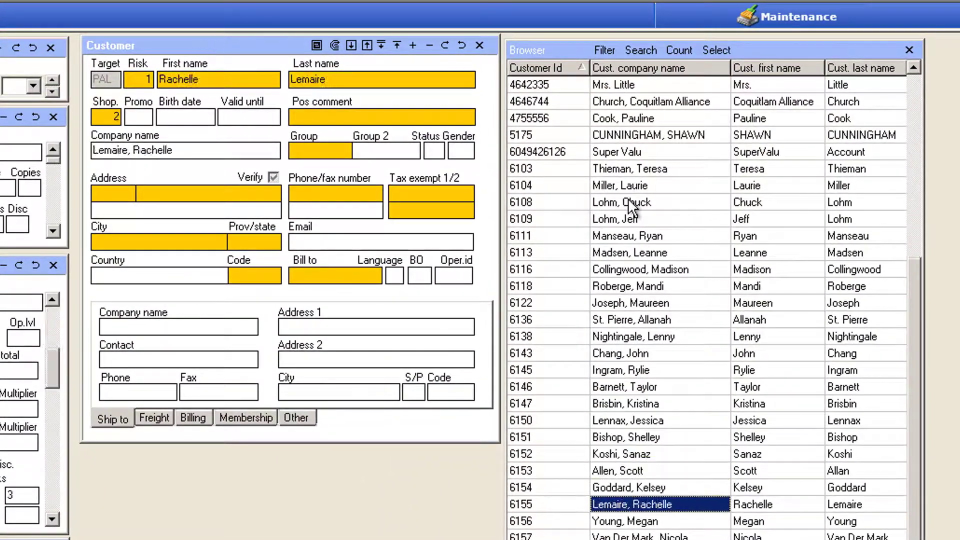
click(392, 78)
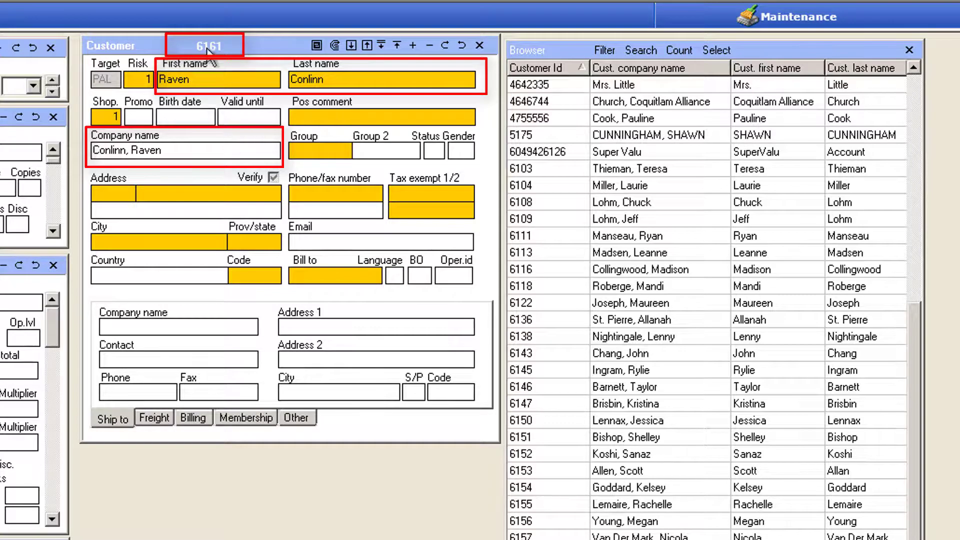
key(Up)
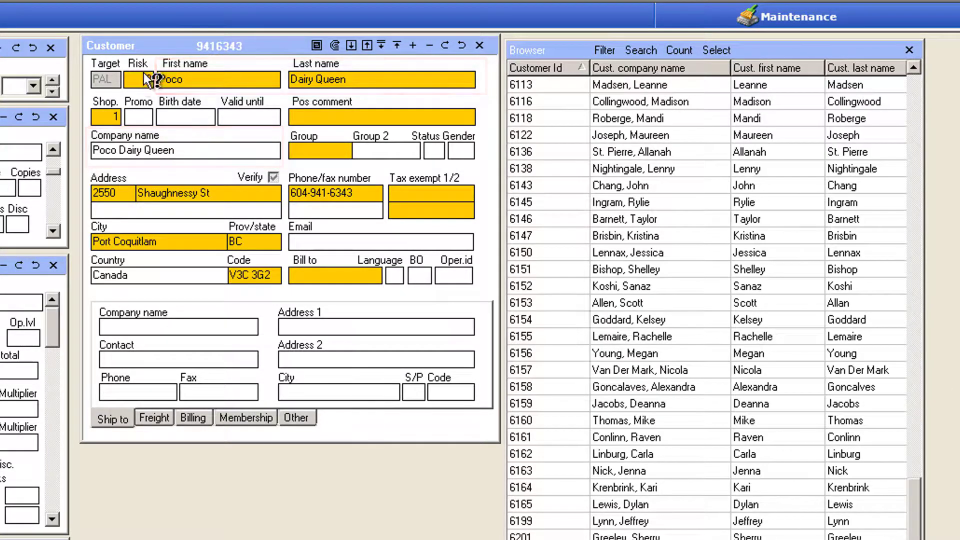
Step: Choose the Limit 100.00 risk level and the Regular client shopper level for the Poco Dairy Queen account
double_click(139, 83)
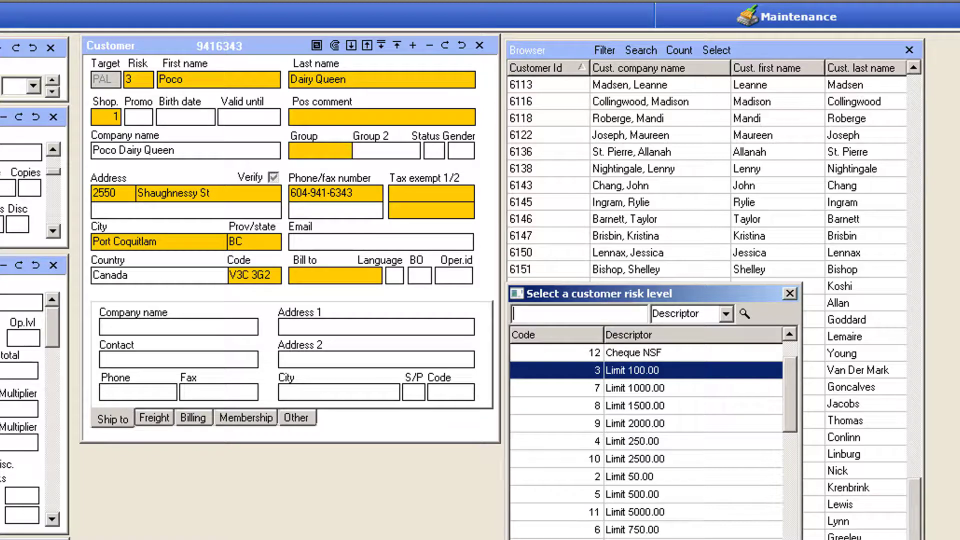
key(Return)
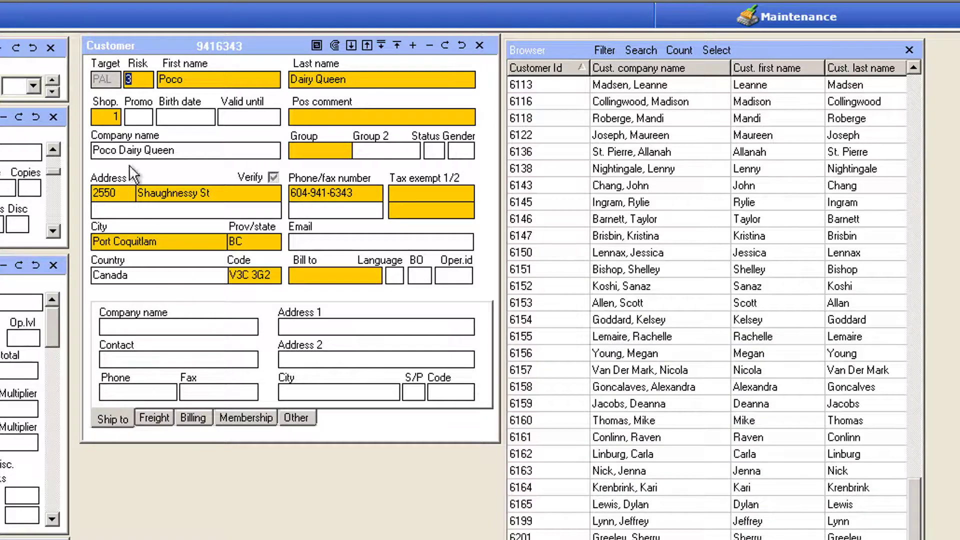
double_click(104, 119)
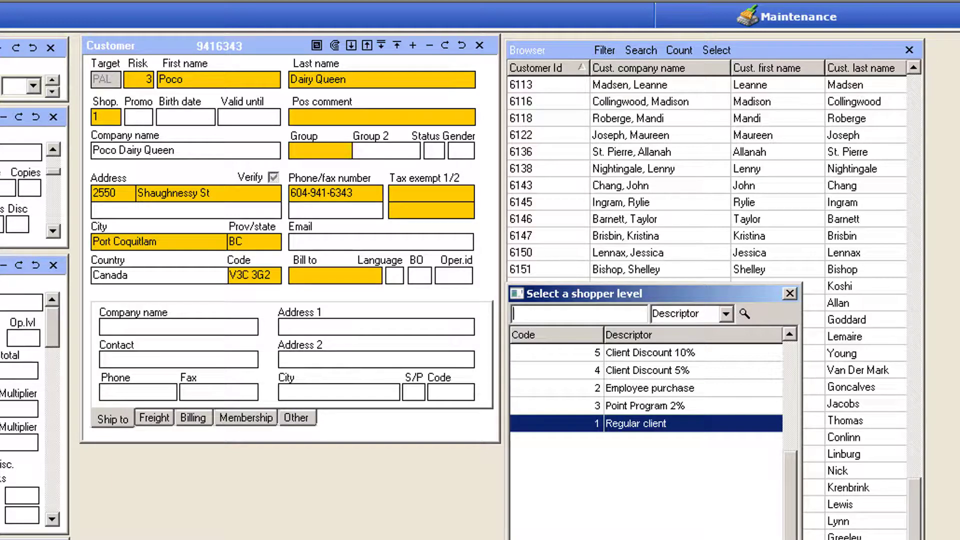
key(Return)
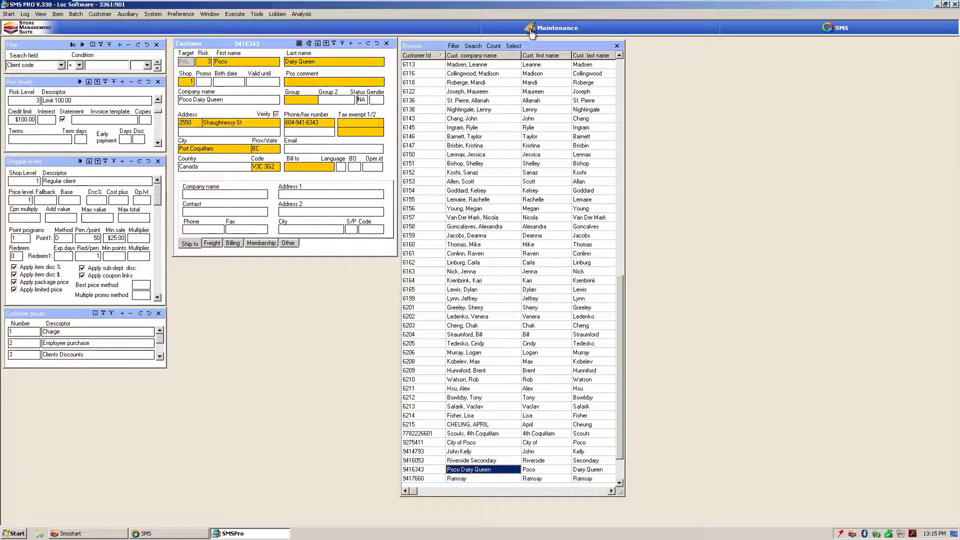
Step: In the SMS balancing module, pick up all tenders from the listed operator's drawer, add them to the total and complete the pickup
click(531, 30)
click(203, 75)
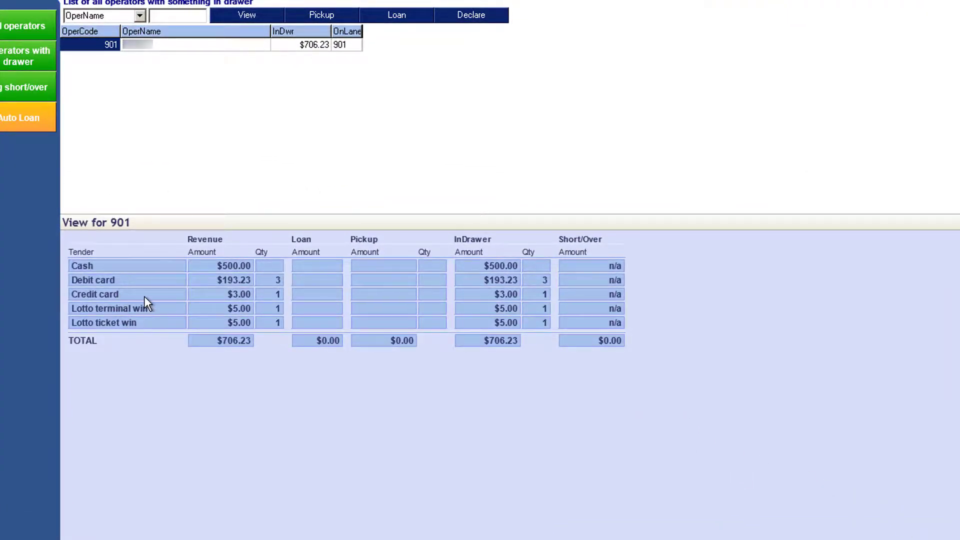
click(158, 47)
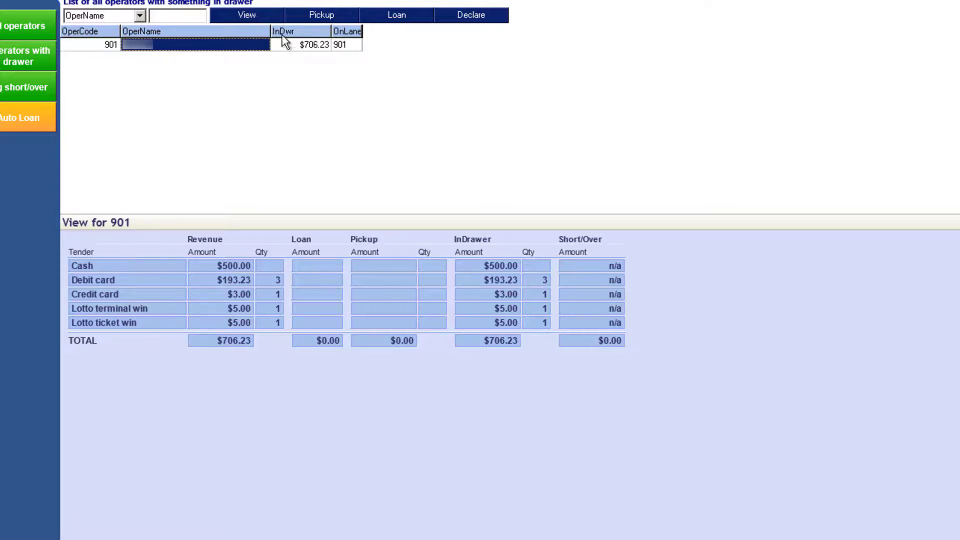
click(326, 14)
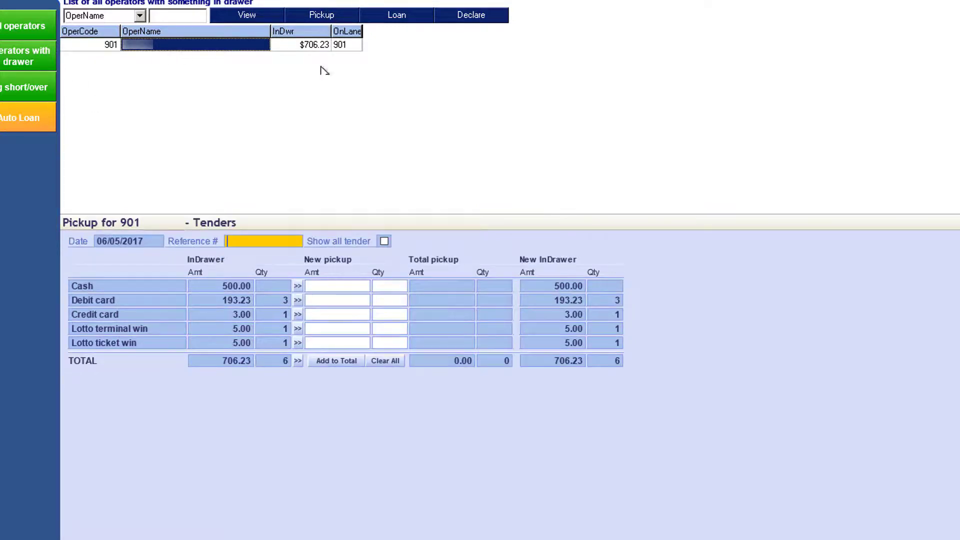
click(299, 361)
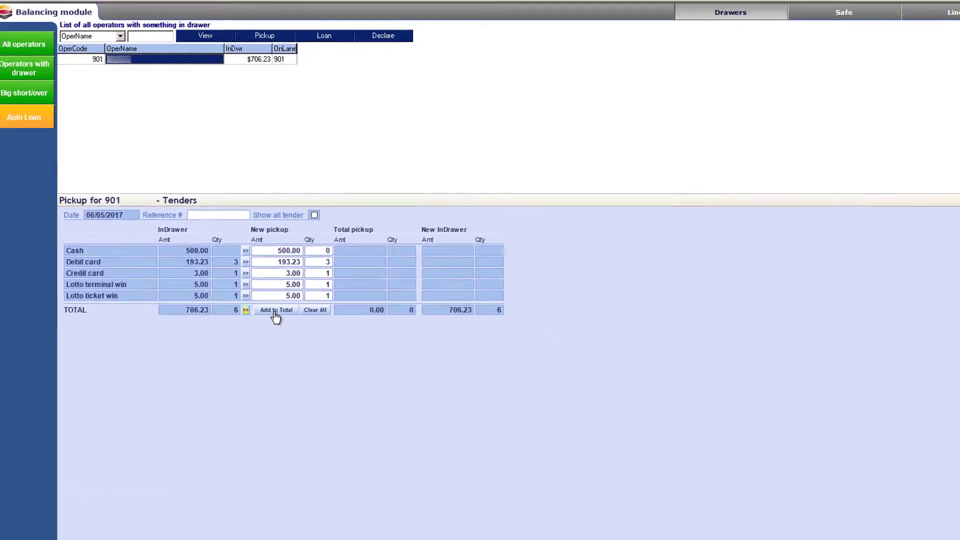
click(275, 311)
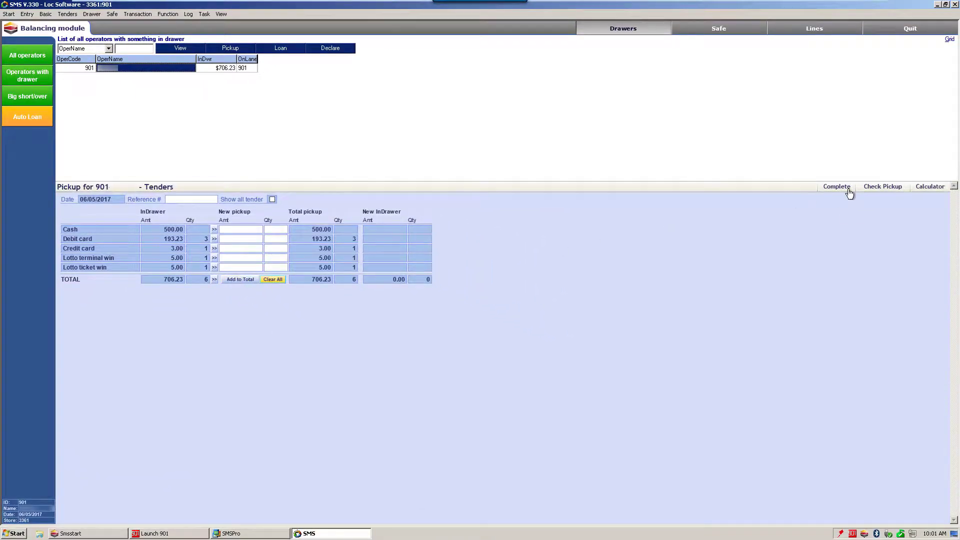
click(849, 191)
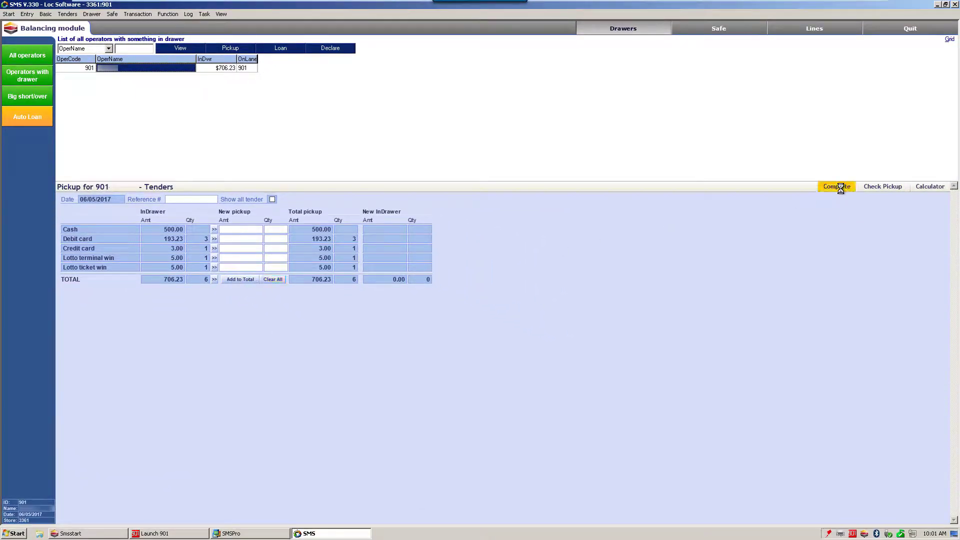
Step: Leave the balancing module and view the financial report lists for operators and for the store
click(909, 29)
click(51, 266)
click(74, 129)
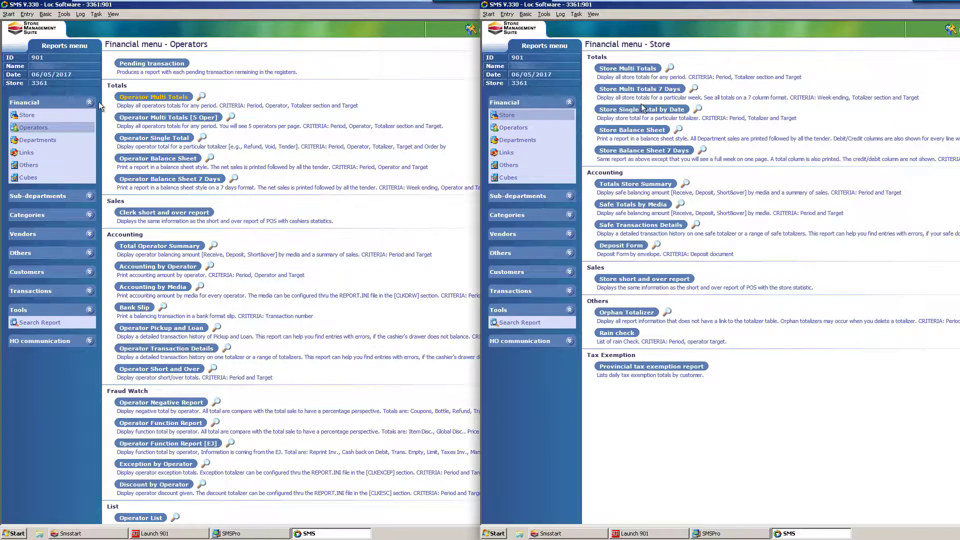
click(37, 118)
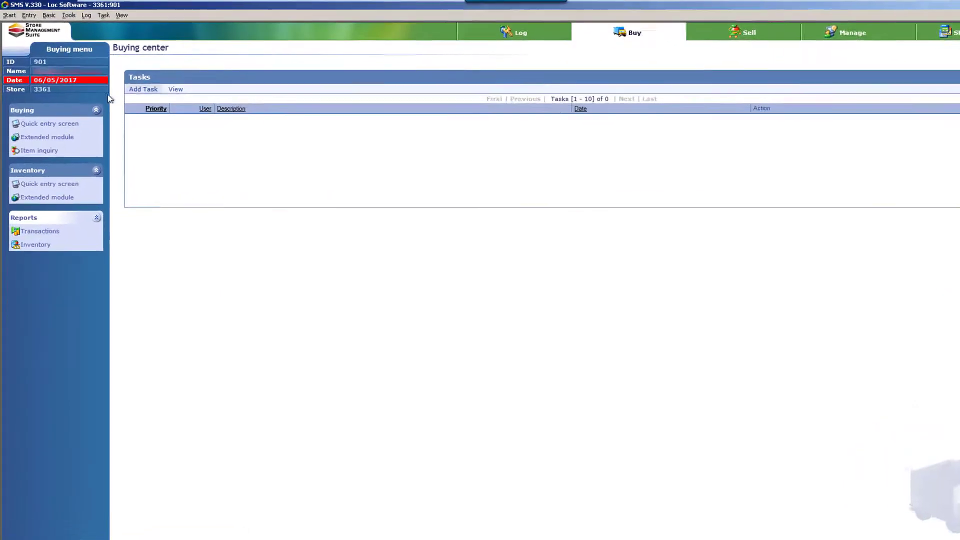
Step: Examine the weekly movement of TEST ITEM 1 and TEST ITEM 2 in the item inquiry, plus the inventory history in SMS Pro
click(40, 149)
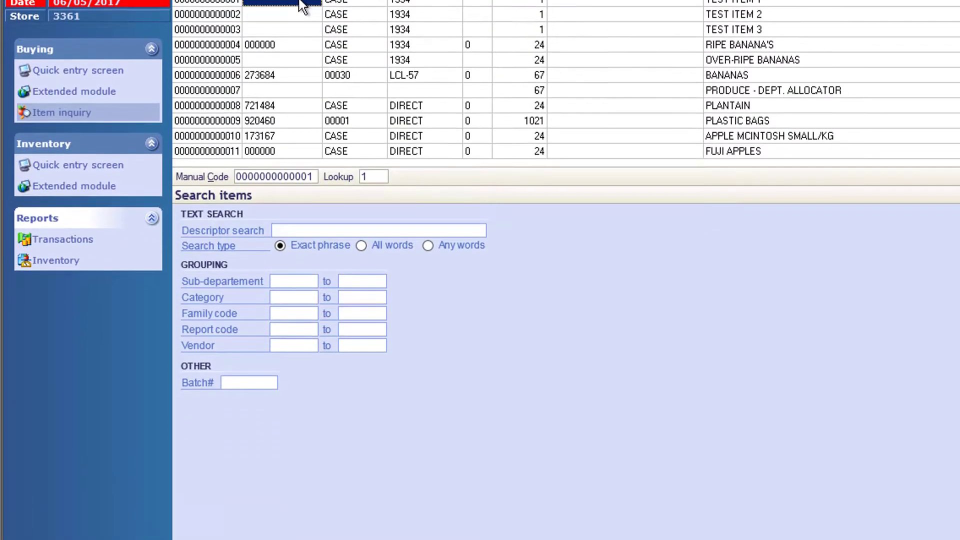
double_click(302, 7)
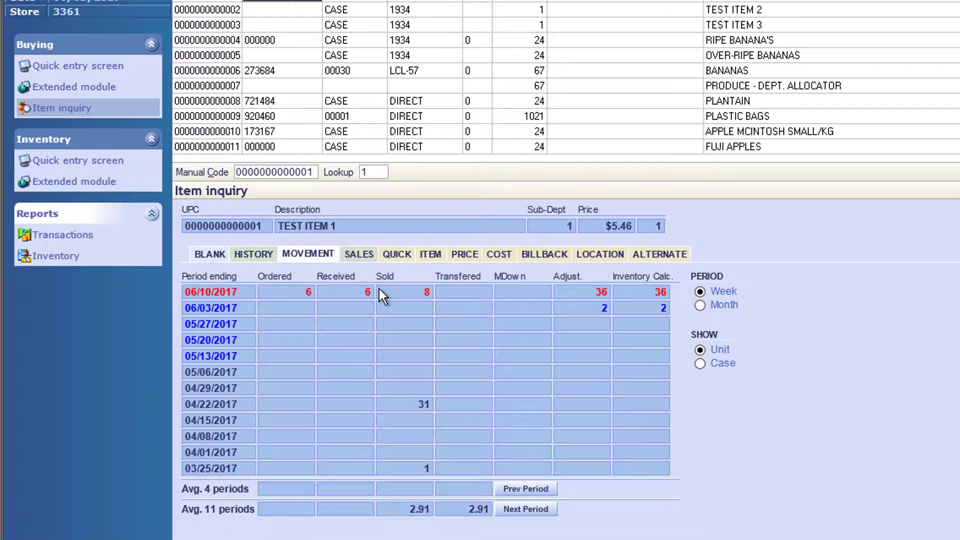
key(Down)
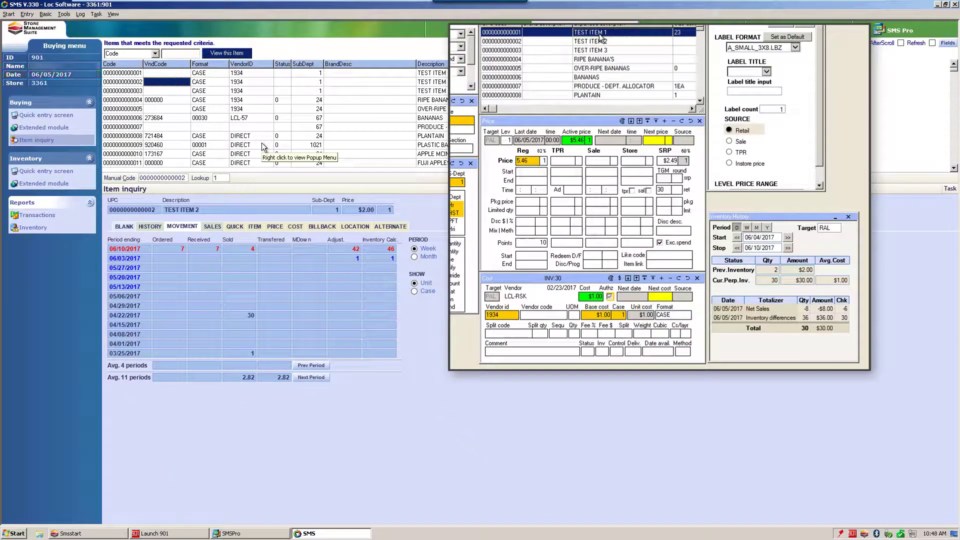
key(Down)
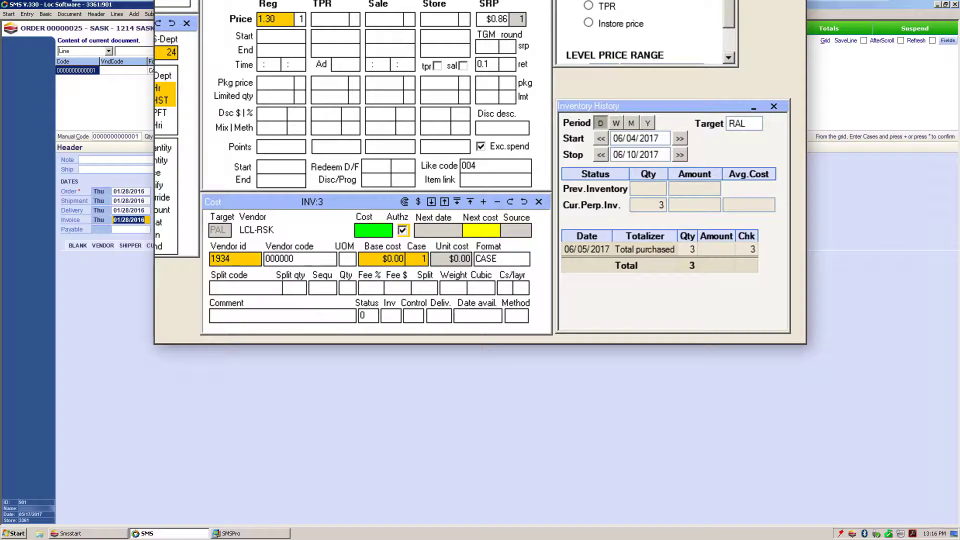
Step: In the order's item search, set the trend factor to 8 weeks this year and last year and the suggestion algorithm to Based on movement
click(656, 29)
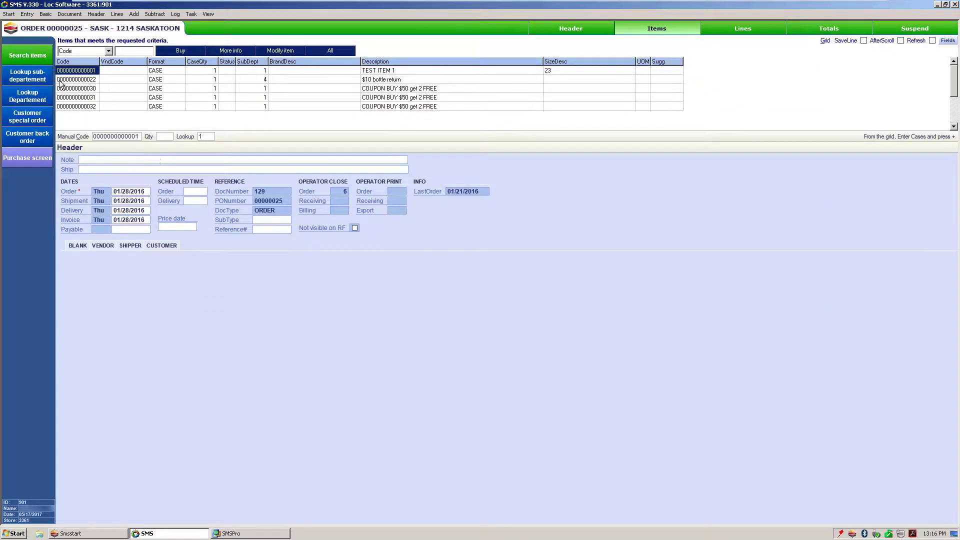
click(35, 55)
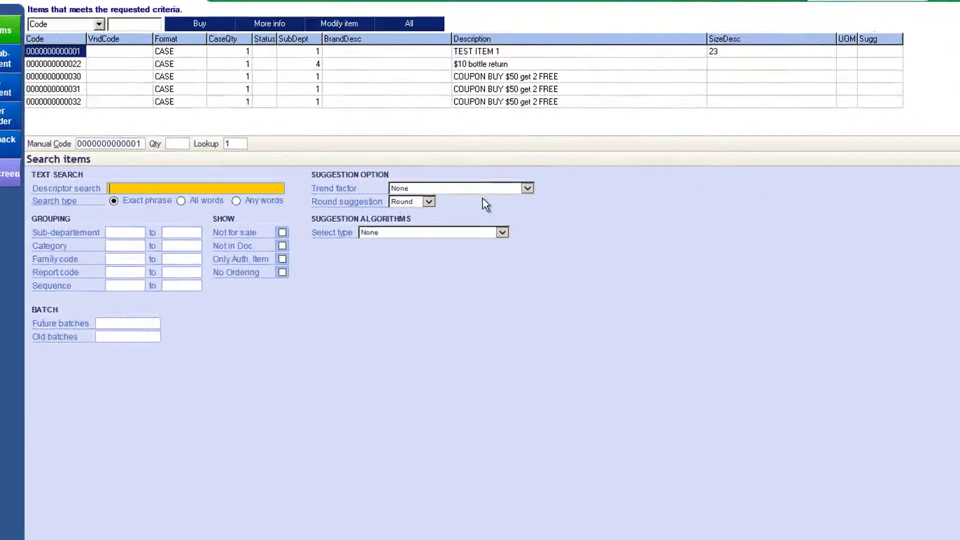
click(390, 168)
click(641, 255)
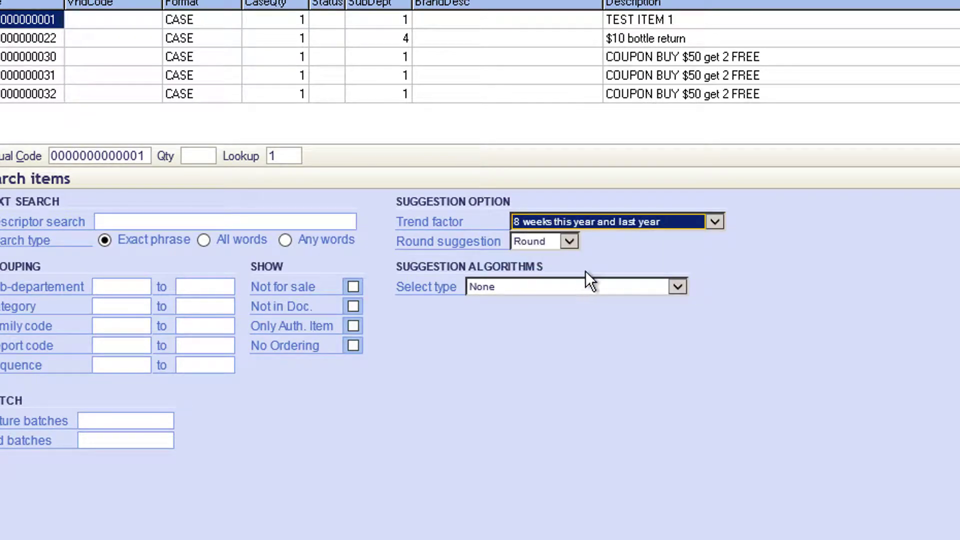
click(552, 284)
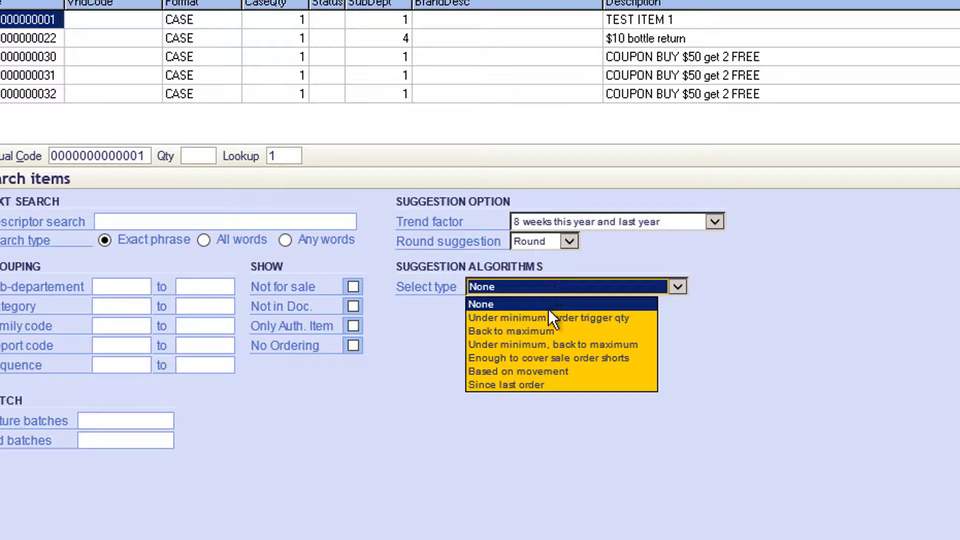
click(550, 372)
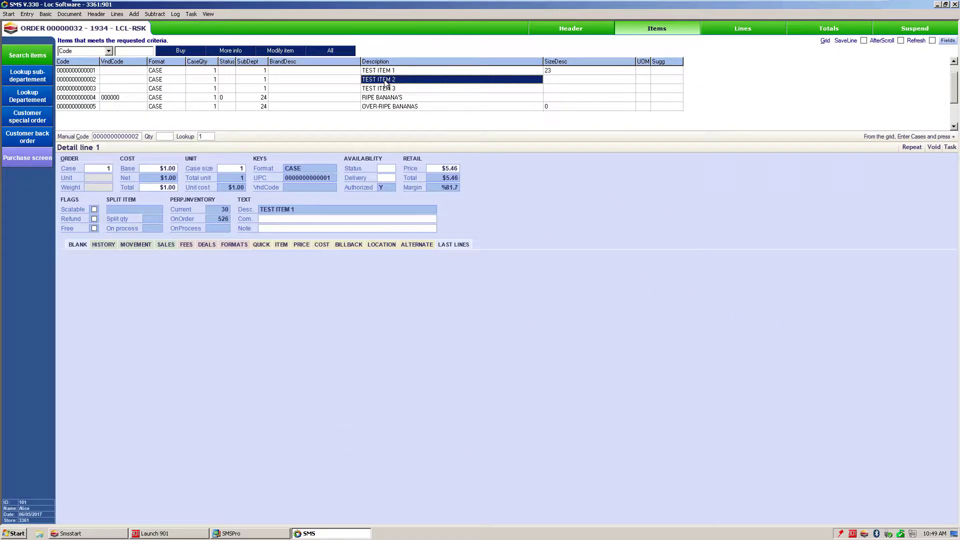
Step: View the weekly movement of the test items and RIPE BANANA'S in the LCL-RSK purchase order
click(136, 245)
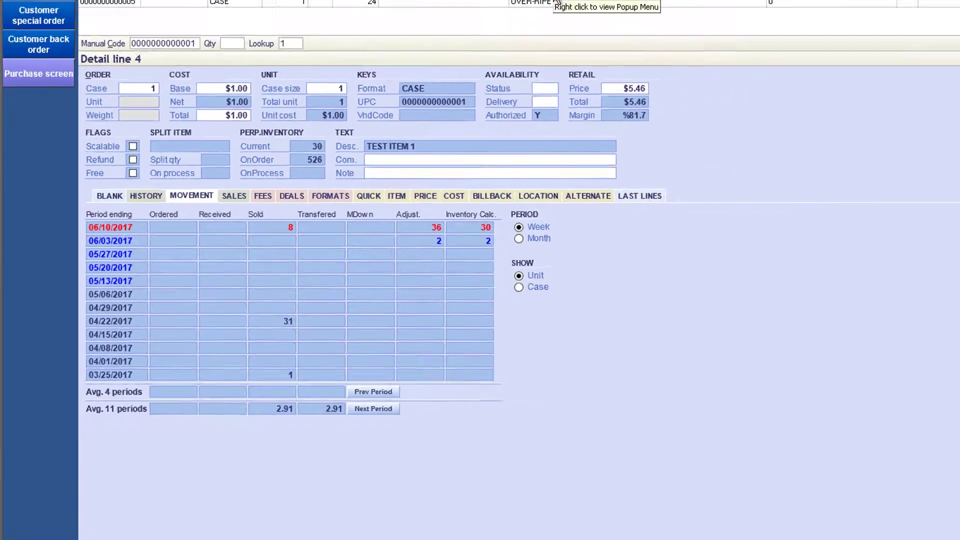
click(392, 98)
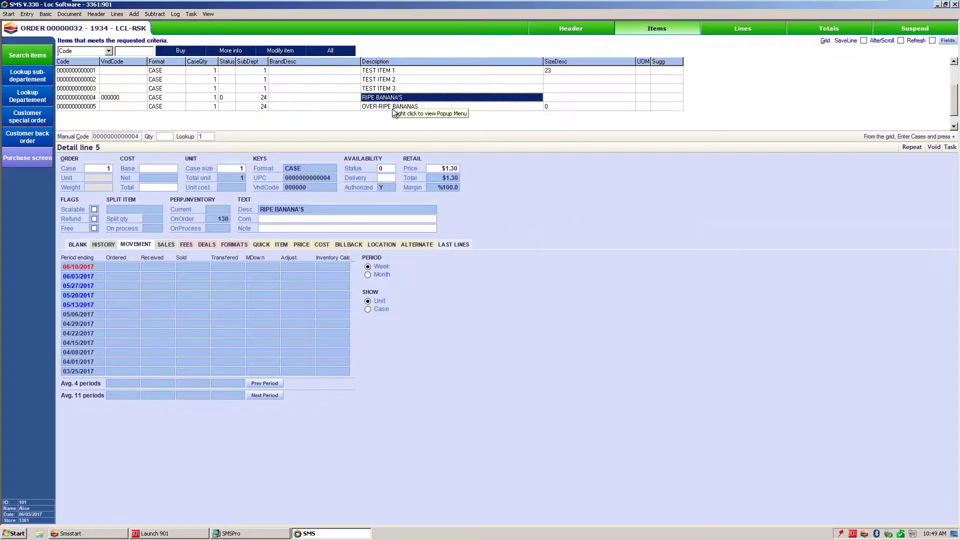
click(547, 3)
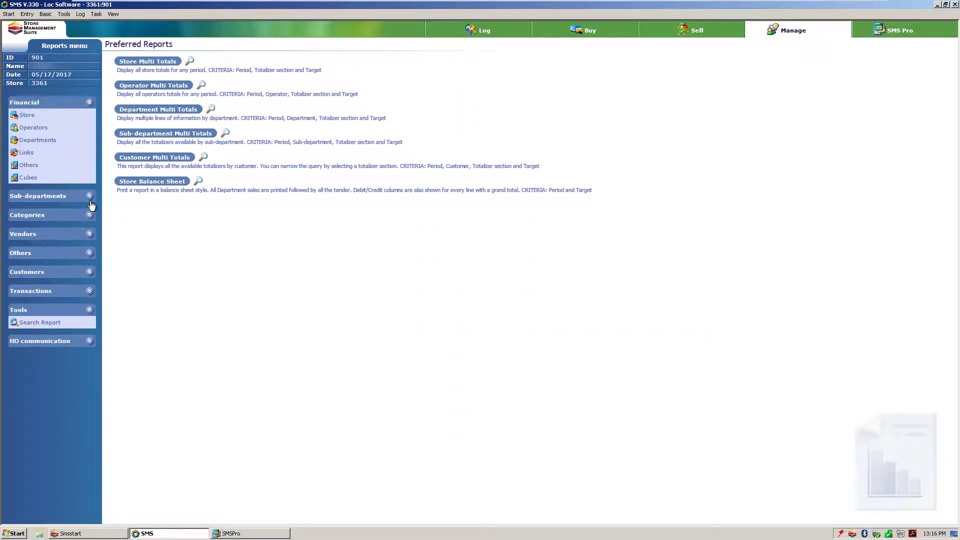
Step: Expand the sub-department, category and vendor report groups, then review the financial report lists for the store and operators
click(90, 197)
click(90, 277)
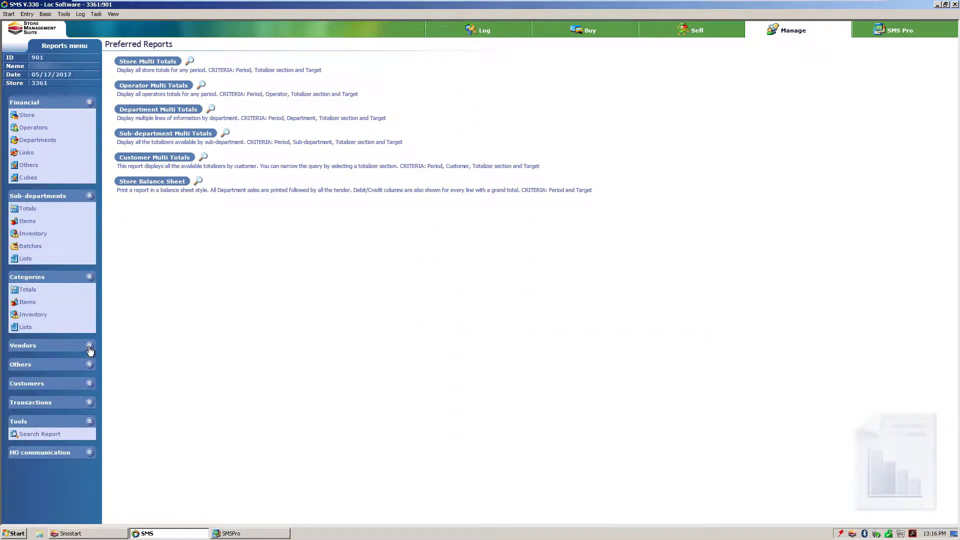
click(90, 347)
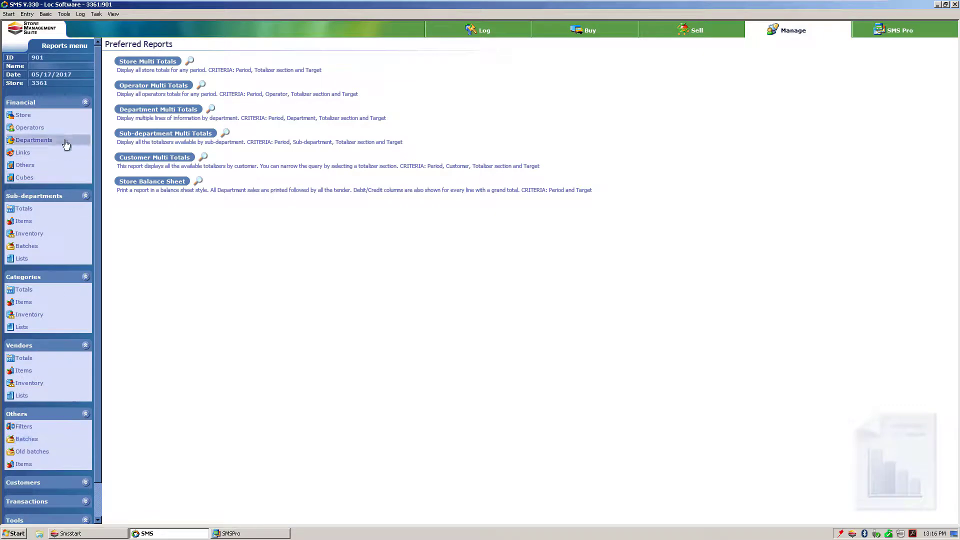
click(61, 119)
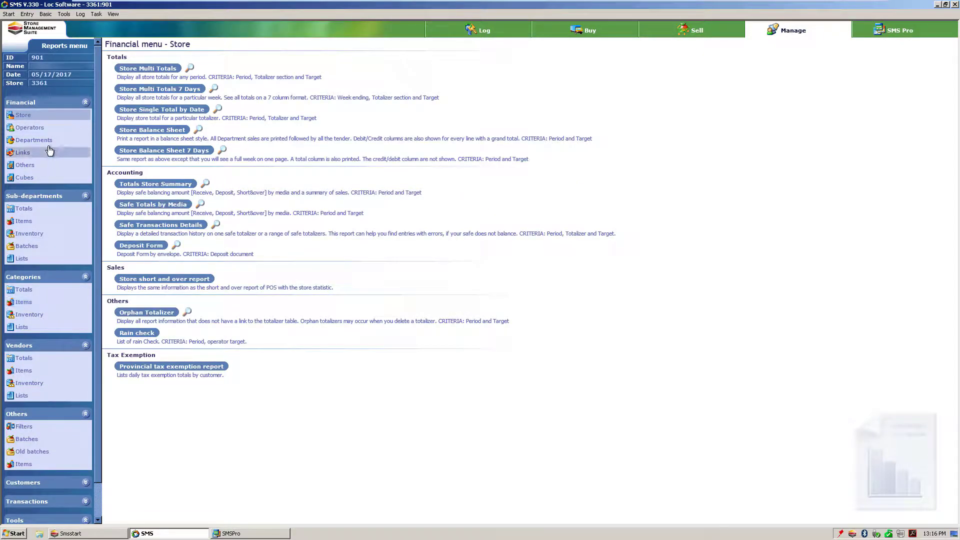
click(48, 133)
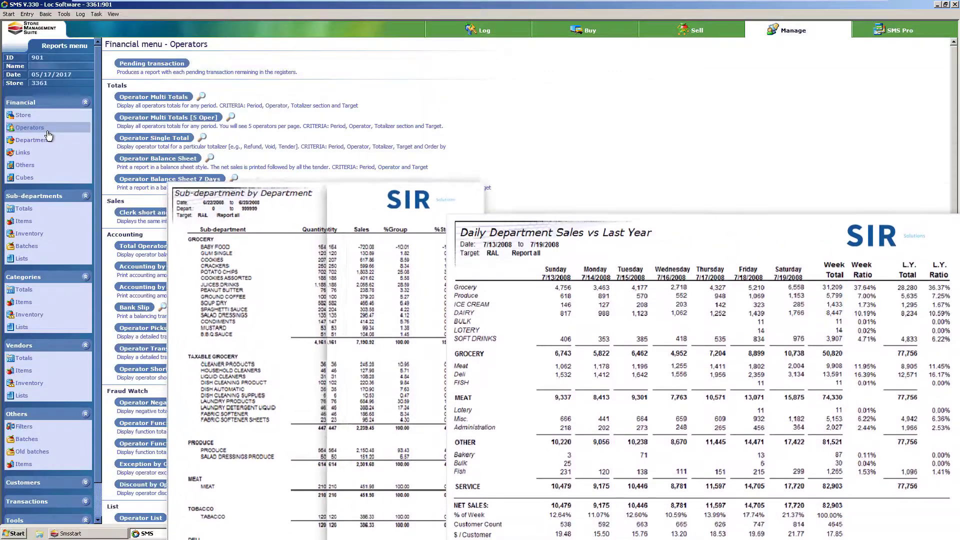
scroll(287, 326, down, 5)
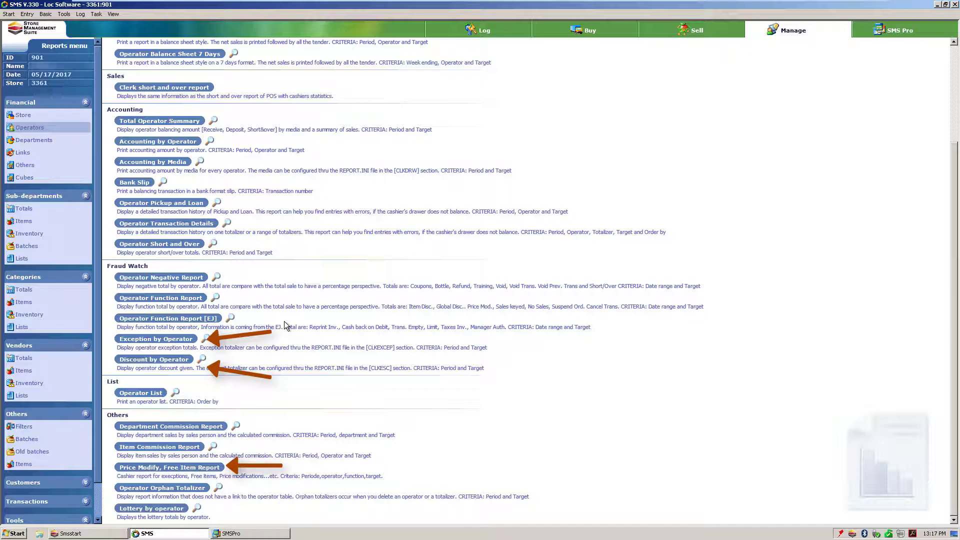
scroll(286, 323, up, 5)
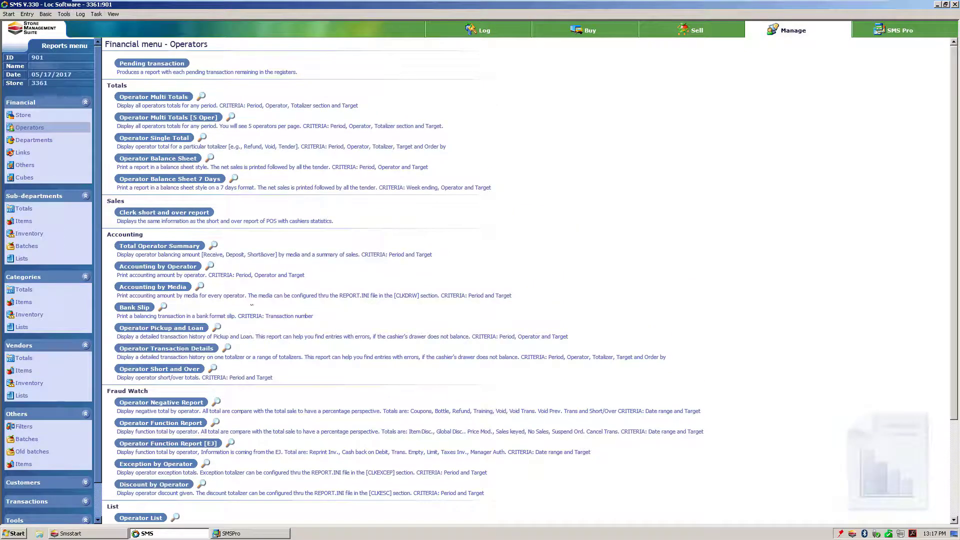
click(23, 115)
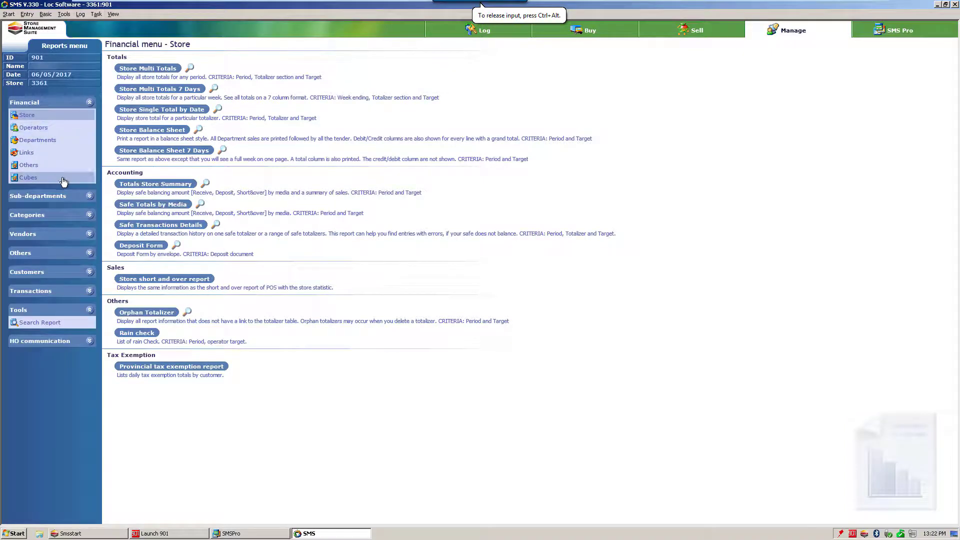
Step: View the Department by date cube and drill through the GROCERY department to the items of sub-department WAT/POP/BV
click(49, 179)
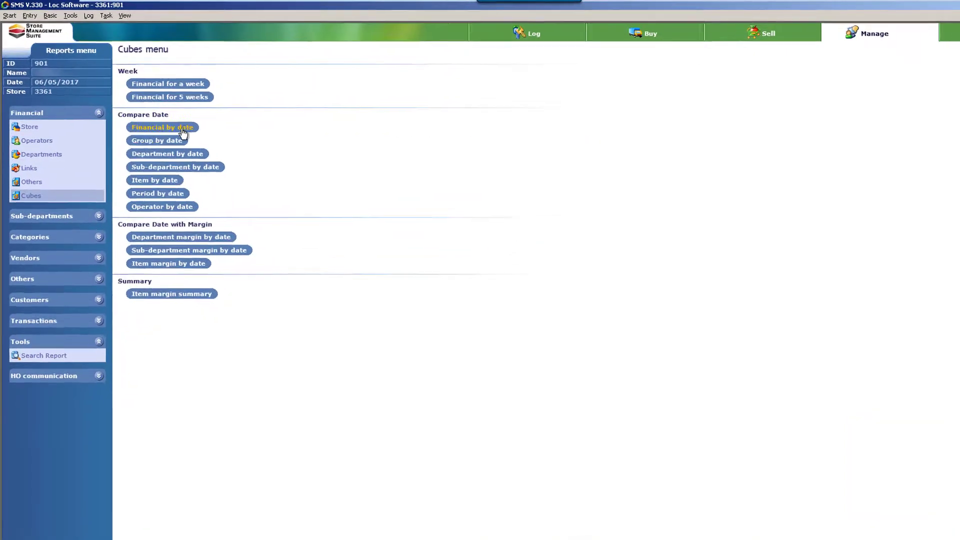
click(226, 188)
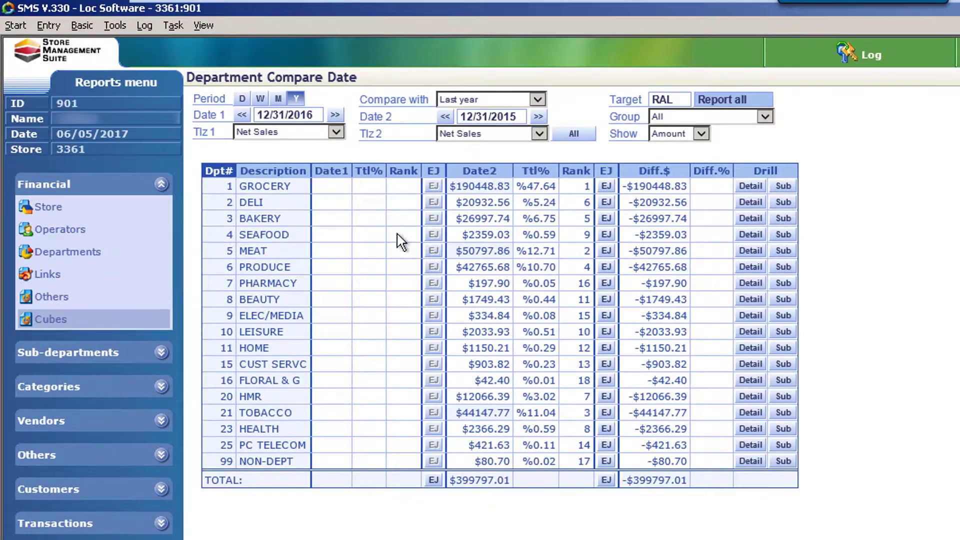
click(784, 187)
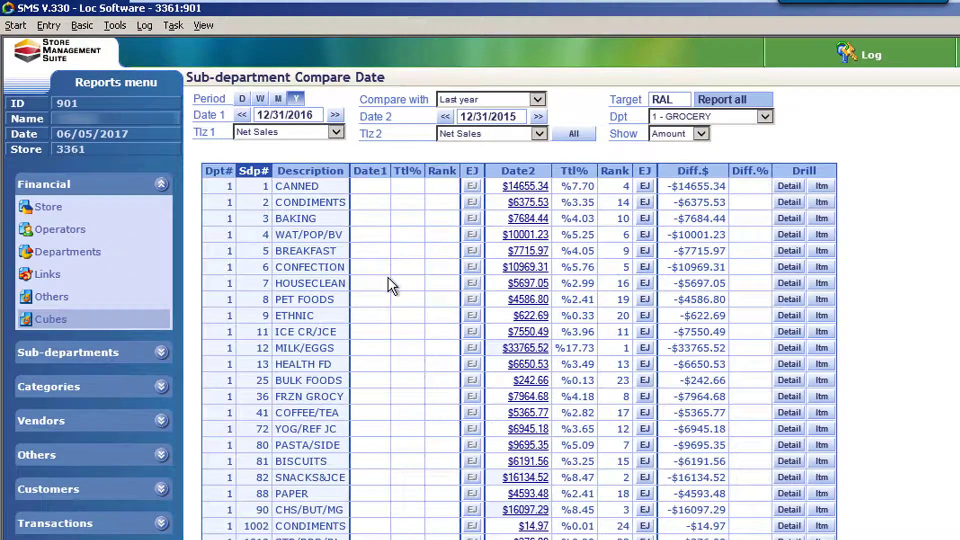
click(821, 235)
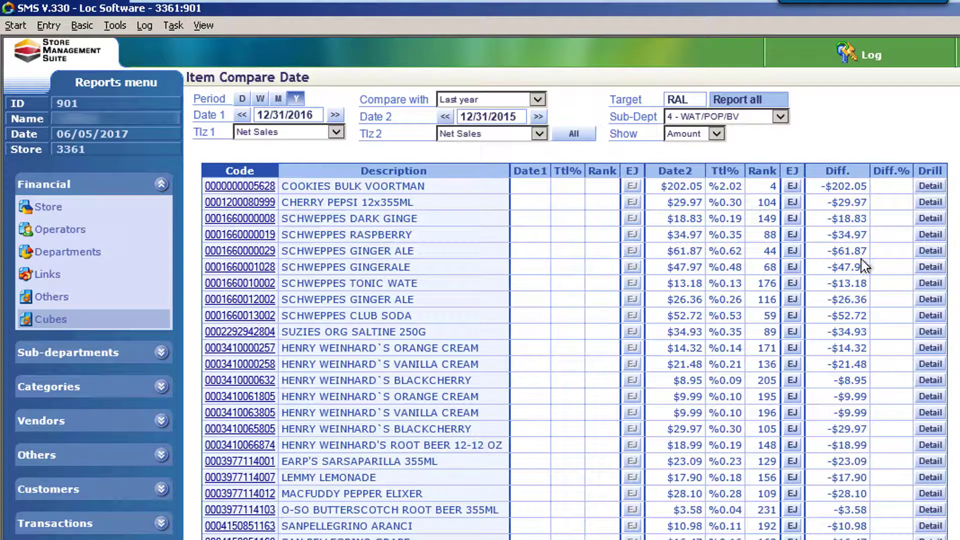
scroll(821, 245, down, 20)
scroll(821, 245, down, 10)
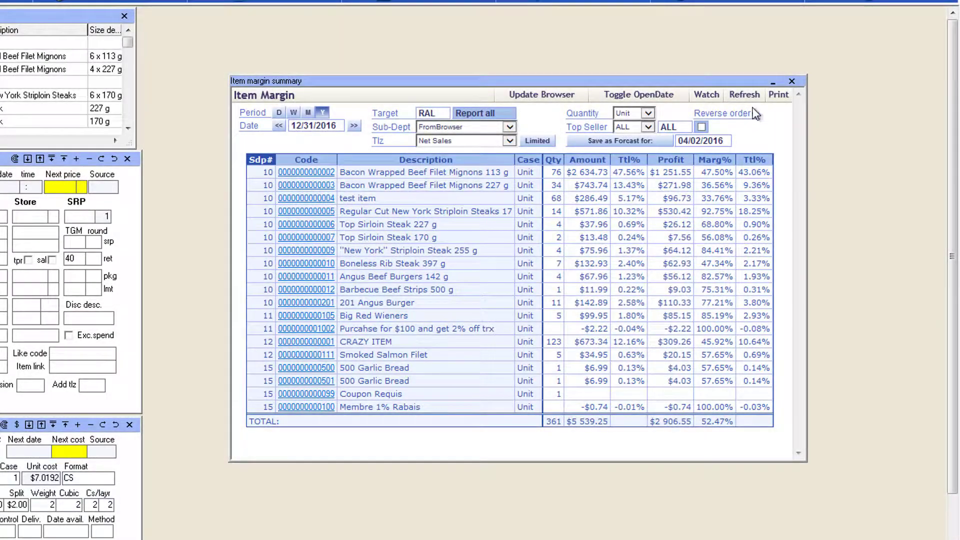
Step: In the item margin summary, add a yearly watch for Bacon Wrapped Beef Filet Mignons 113 g with quantity >= 76
click(721, 100)
click(519, 172)
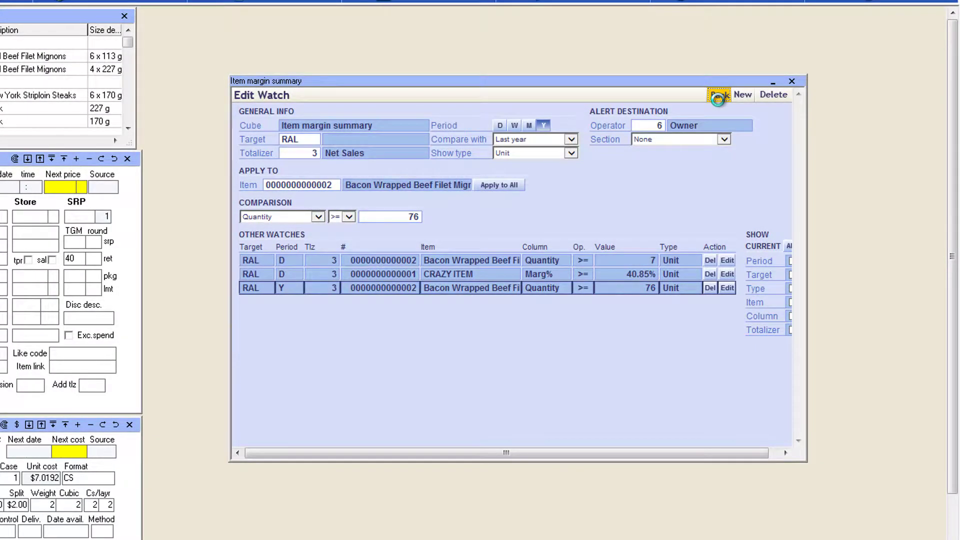
click(718, 96)
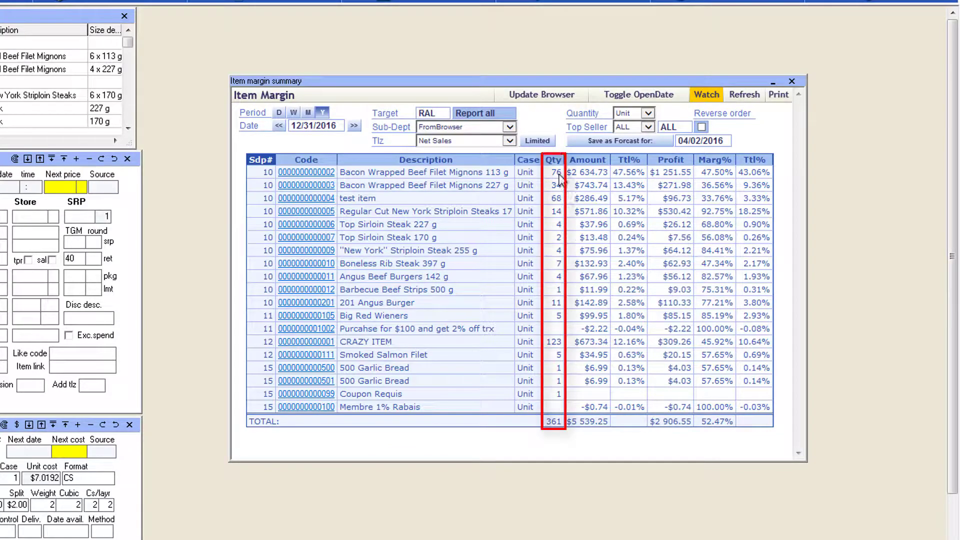
Step: Add a yearly watch for Bacon Wrapped Beef Filet Mignons 113 g with Marg% >= 47.5, widen the watch window and return to the summary
mouse_move(553, 174)
mouse_down()
mouse_move(559, 162)
mouse_move(559, 172)
mouse_up()
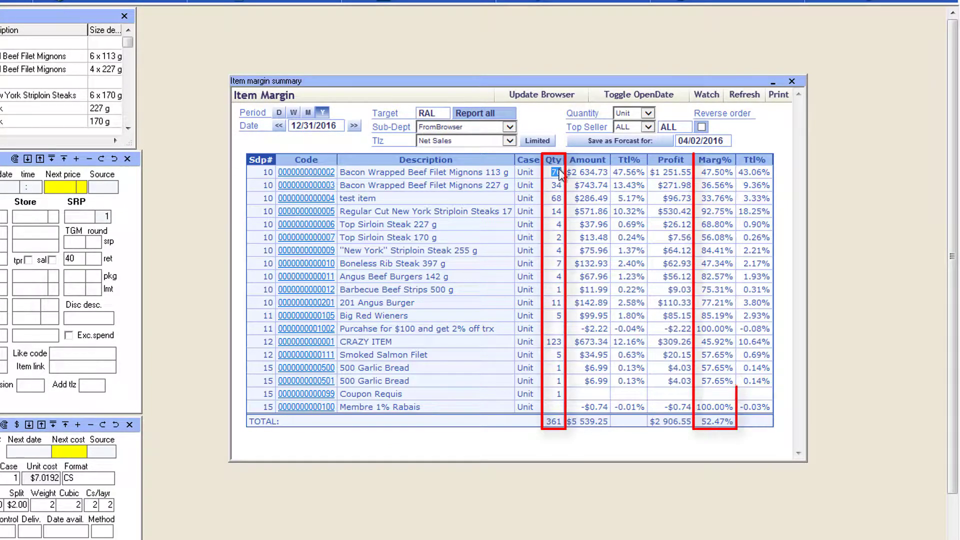
double_click(703, 172)
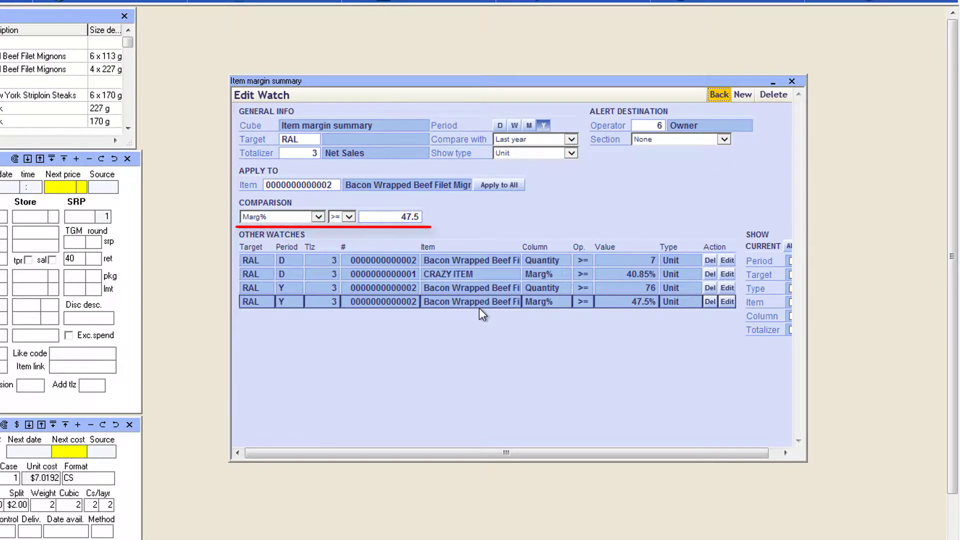
drag(807, 408, 835, 408)
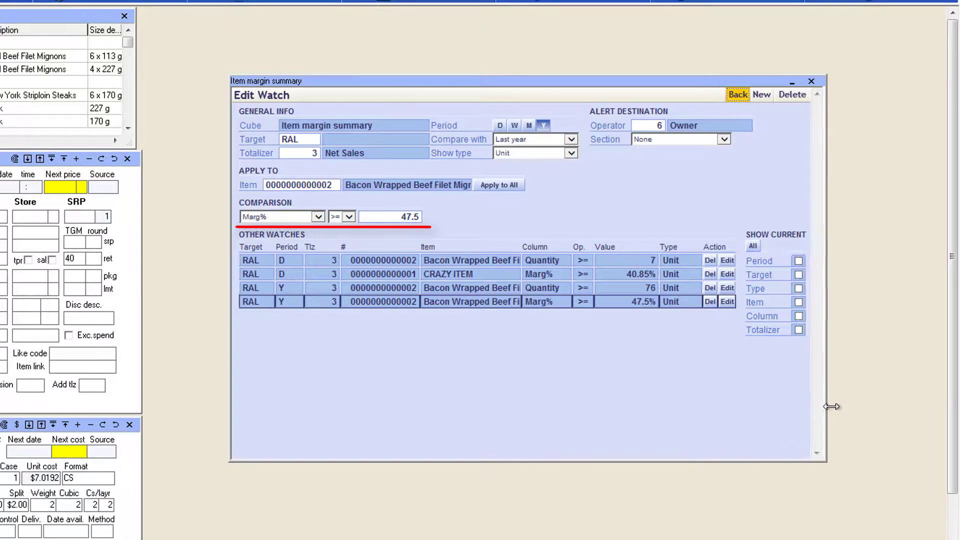
click(749, 95)
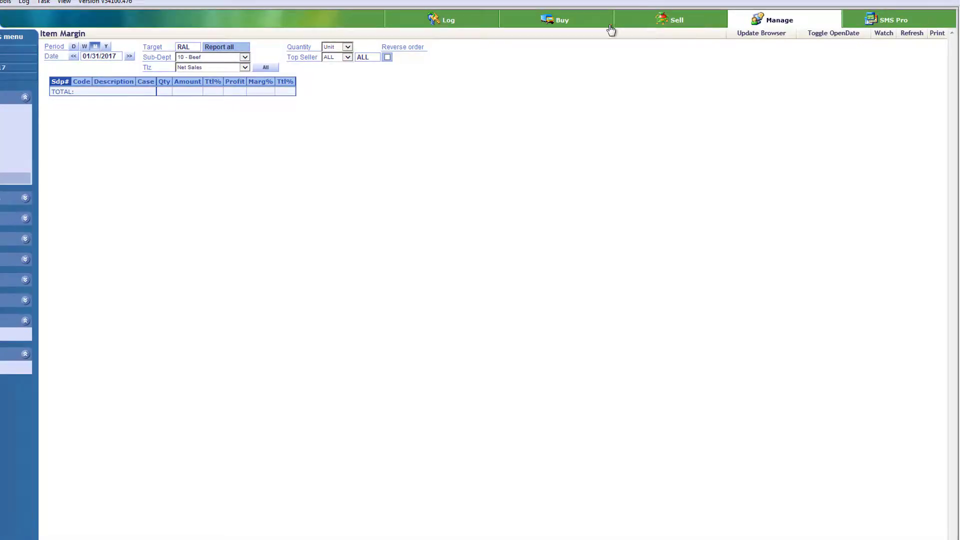
Step: View the cube warning tasks in the Selling center and open the electronic journal from the Managing center
click(618, 24)
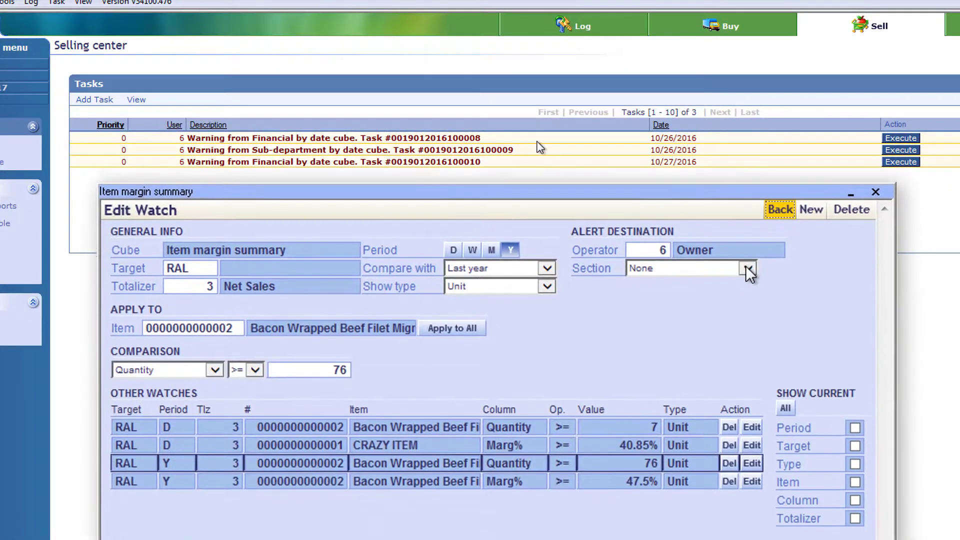
click(575, 205)
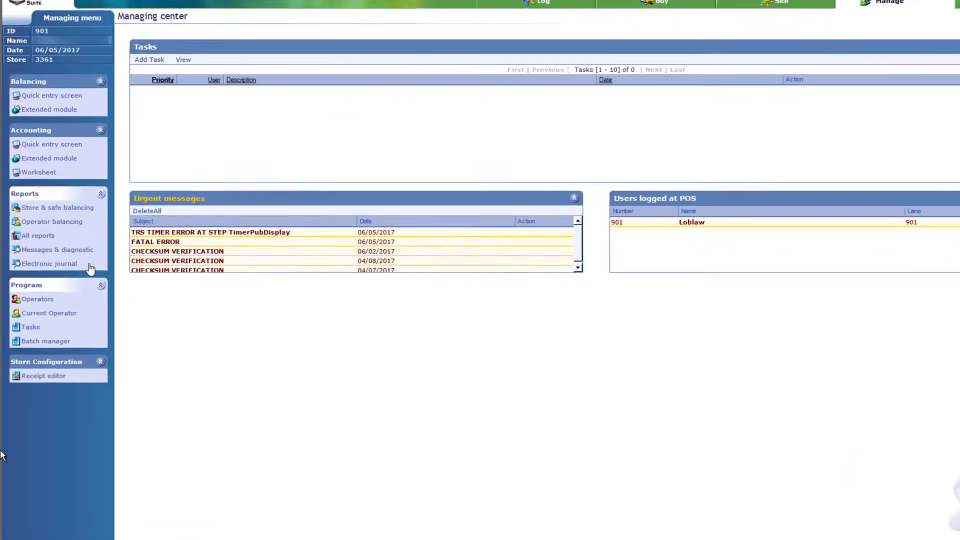
click(145, 260)
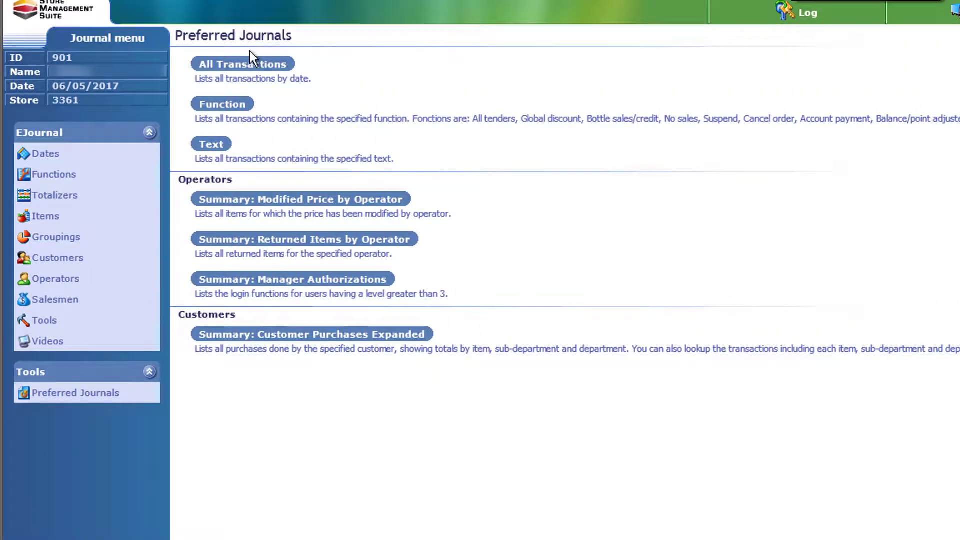
Step: List all journal transactions for 06/05/2017 and view the full details of transactions 214, 215 and 216
click(264, 38)
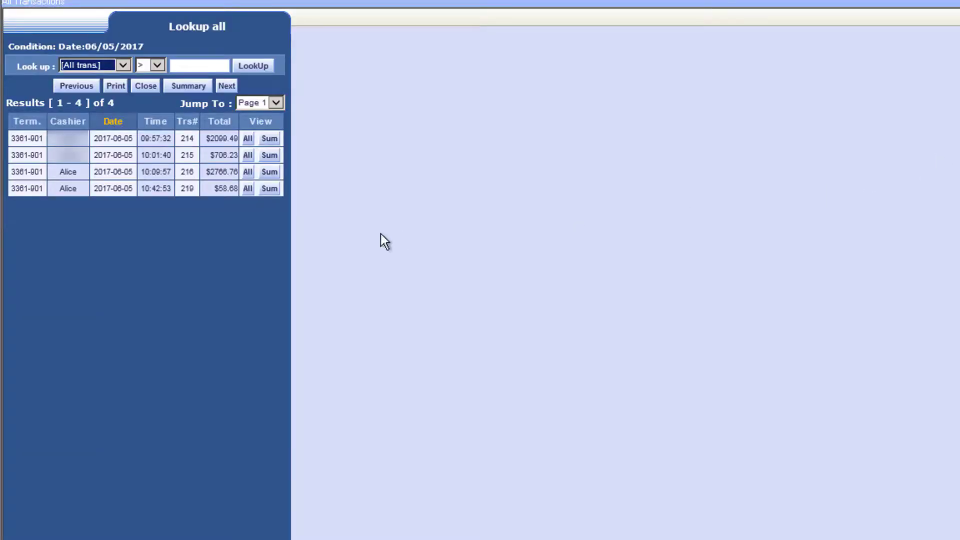
click(246, 139)
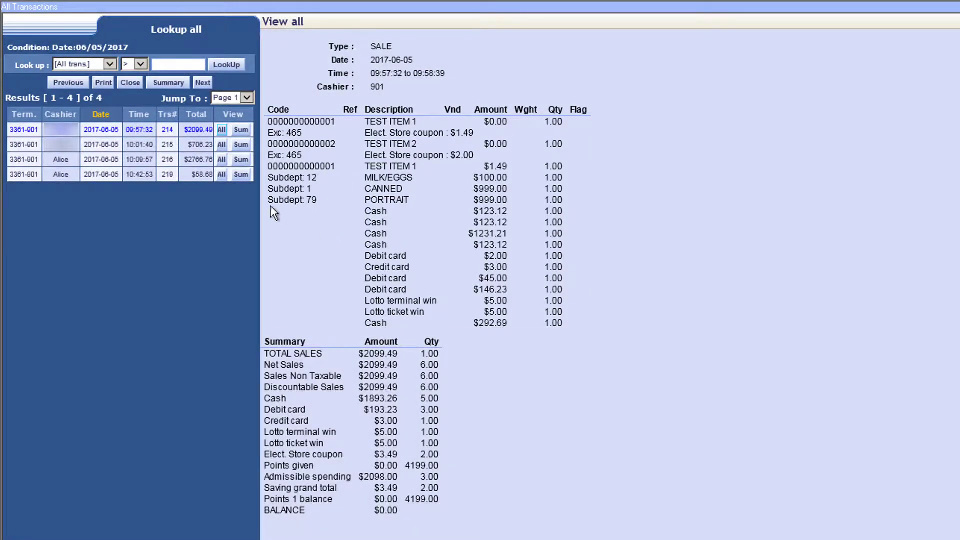
click(222, 144)
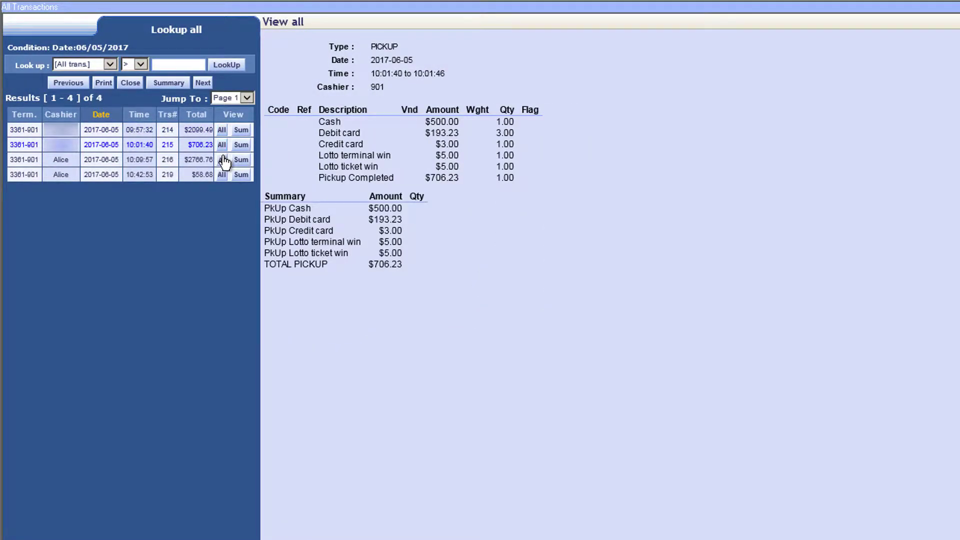
click(222, 159)
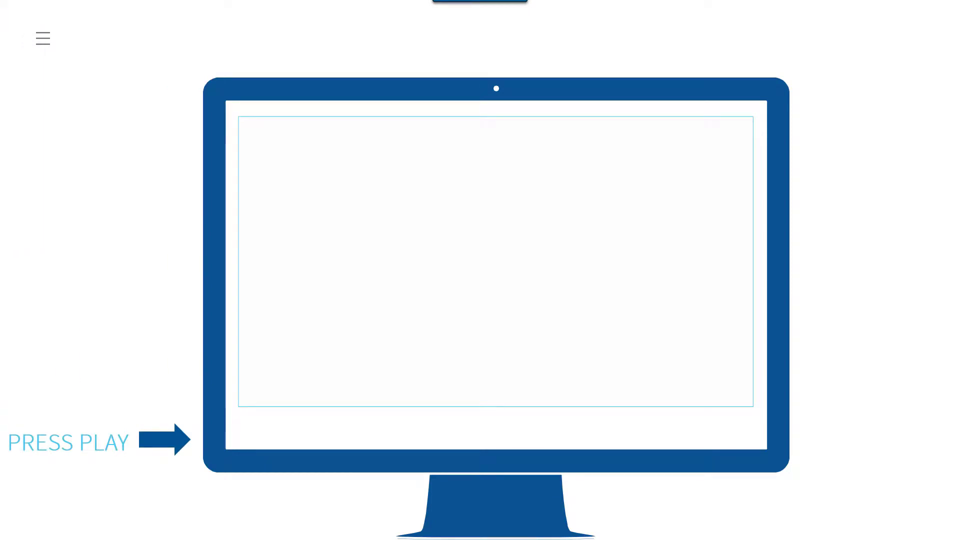
mouse_move(533, 269)
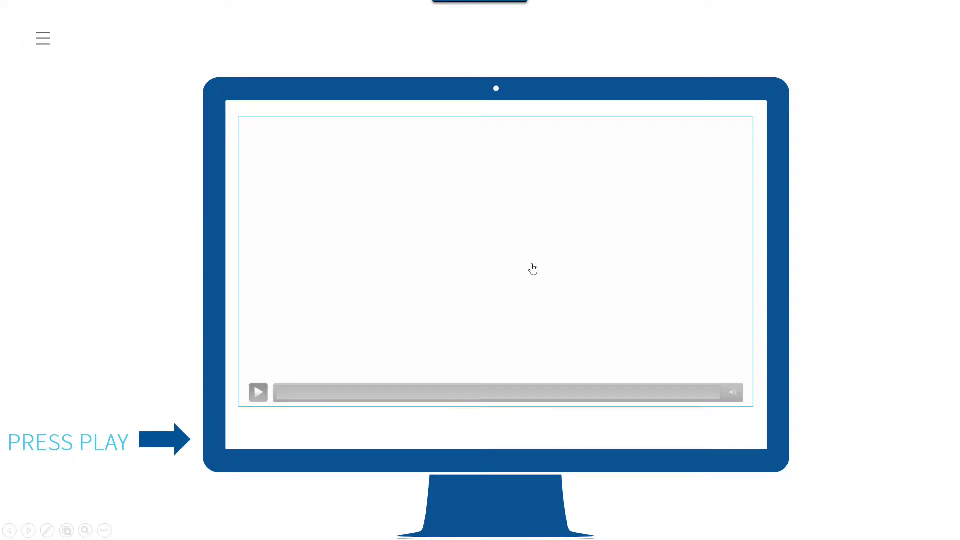
click(503, 254)
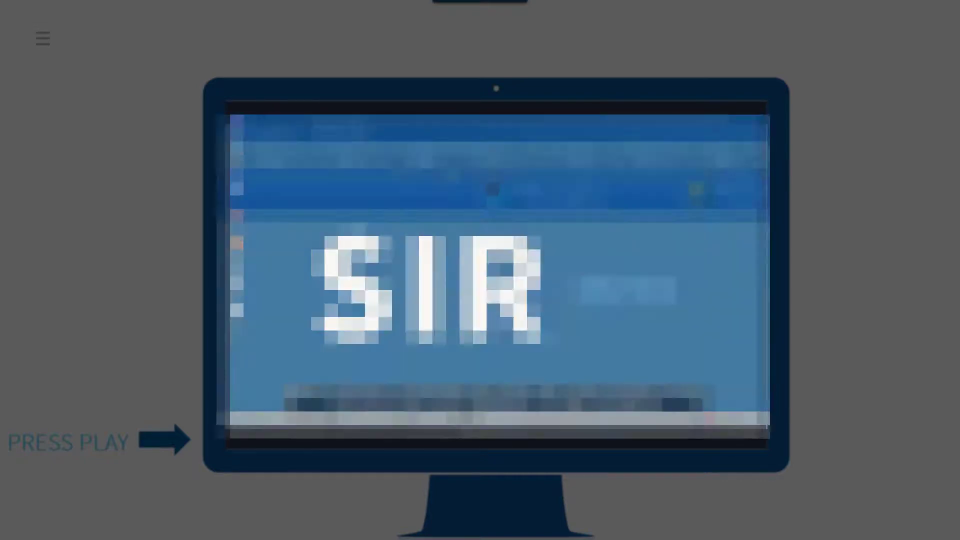
Step: In the SMS Pro operator list, add a new operator with number 100 and show the available access levels
click(458, 157)
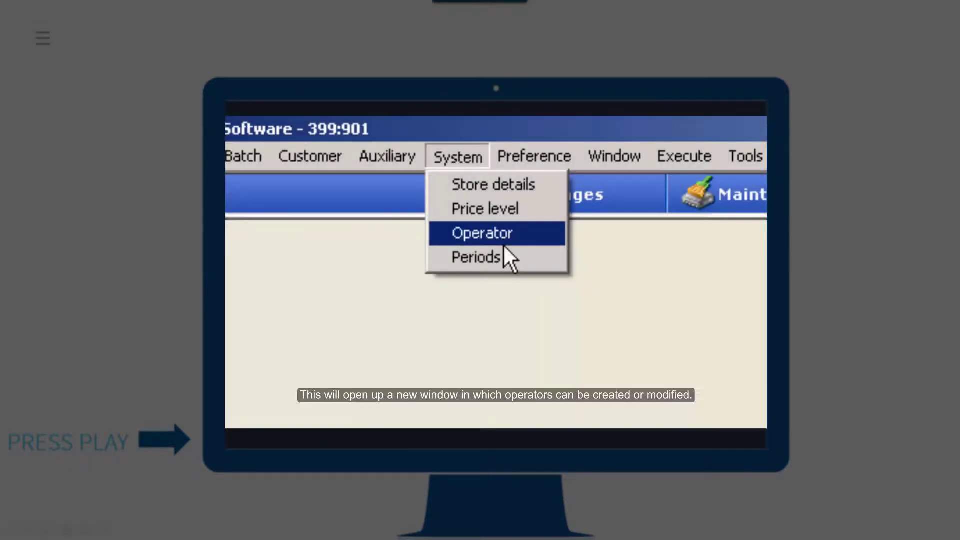
click(504, 245)
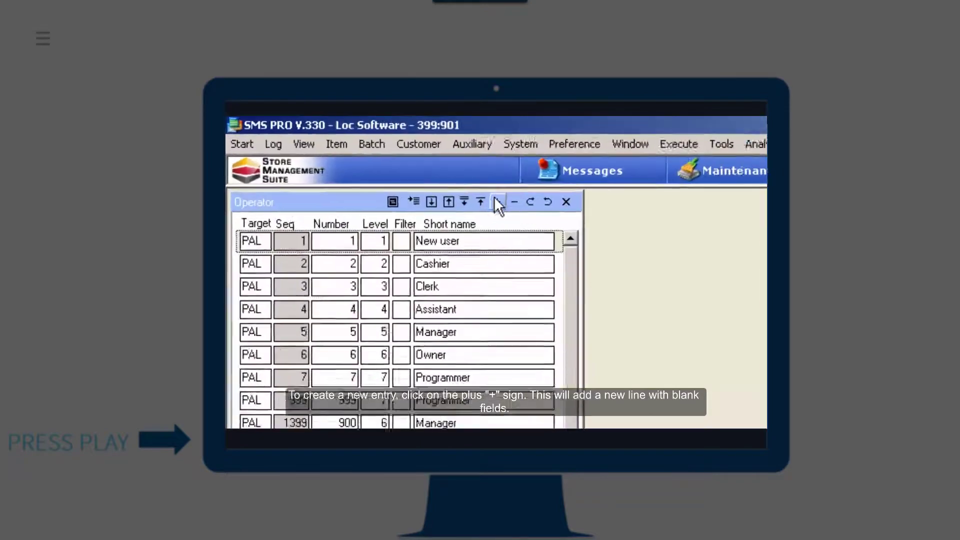
click(575, 226)
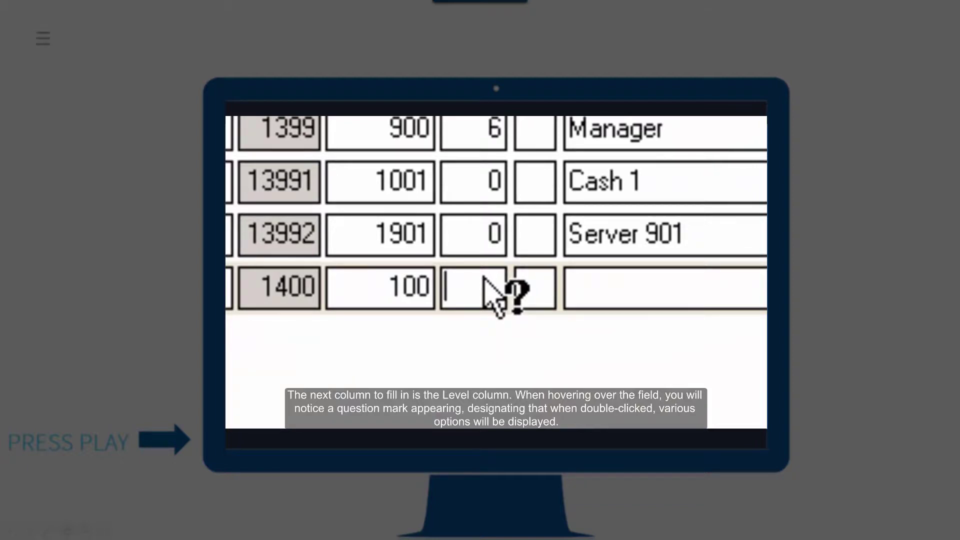
double_click(484, 281)
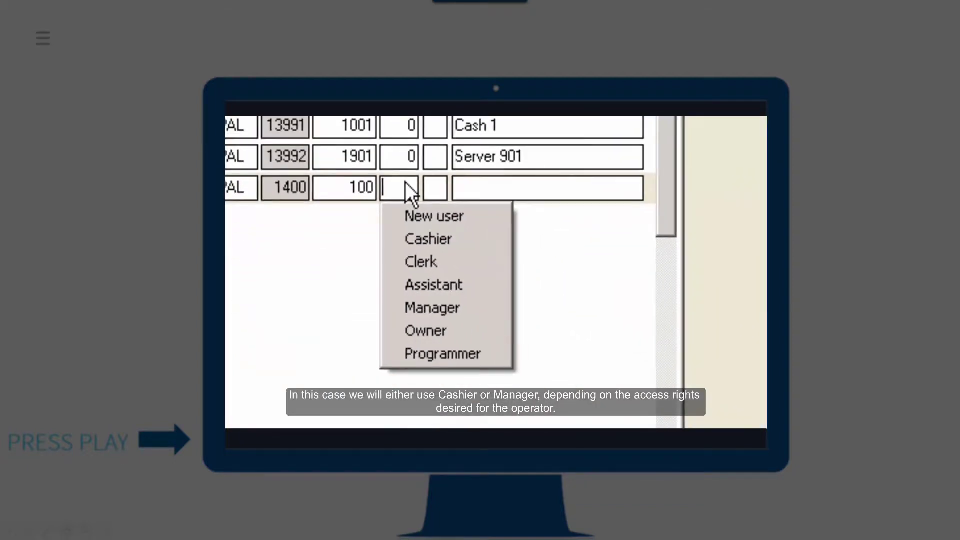